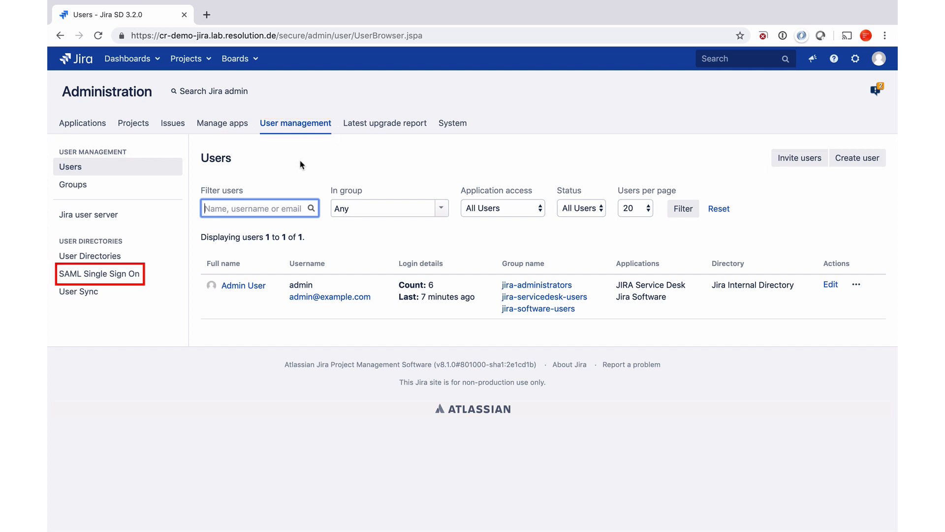
Step: Open the SAML Single Sign On page from Jira's User management sidebar
{"action": "left_click", "coordinate": [109, 276]}
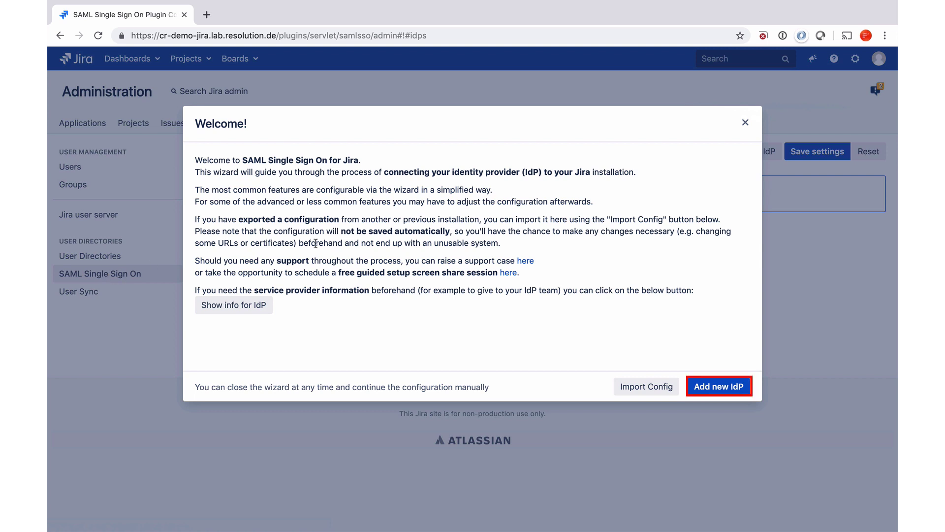
Step: Add a new Okta identity provider described as 'internal employees' and advance to its metadata step
{"action": "left_click", "coordinate": [723, 385]}
{"action": "left_click", "coordinate": [722, 386]}
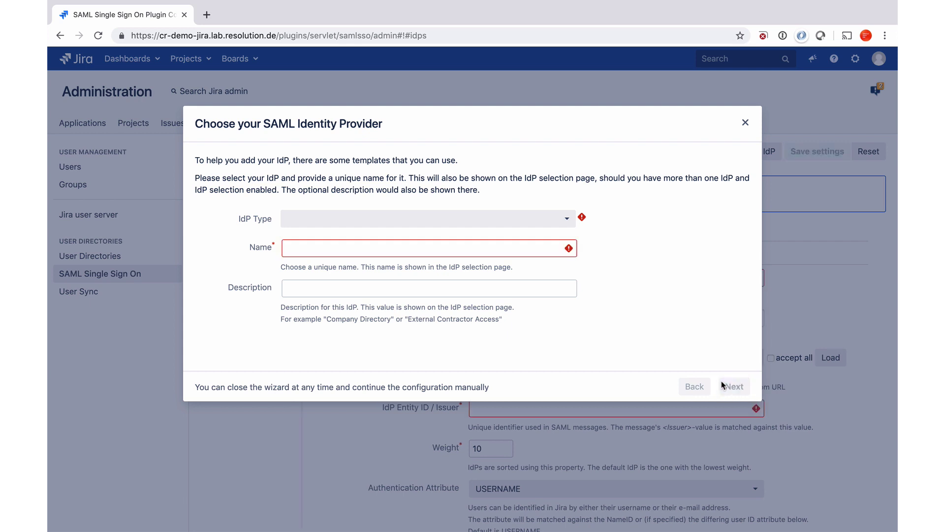
{"action": "left_click", "coordinate": [567, 219]}
{"action": "scroll", "coordinate": [508, 323], "scroll_direction": "down", "scroll_amount": 3}
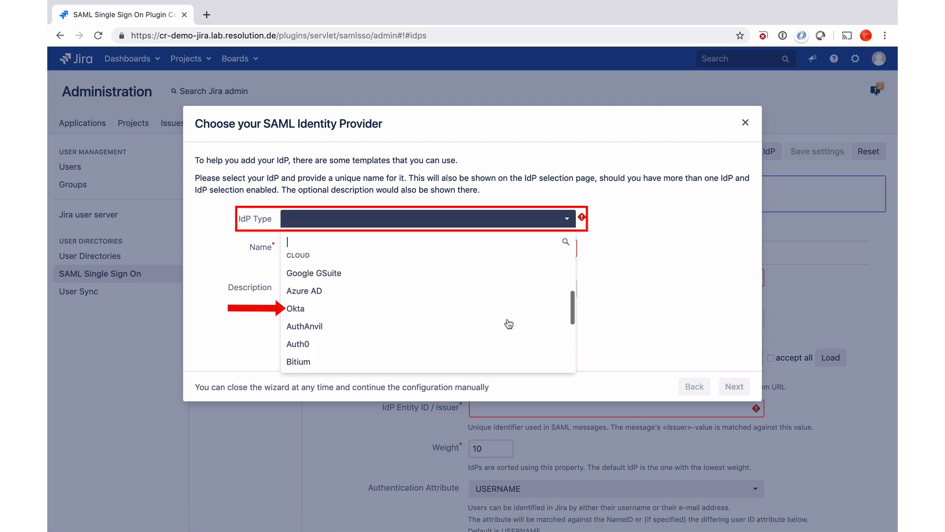
{"action": "left_click", "coordinate": [476, 311]}
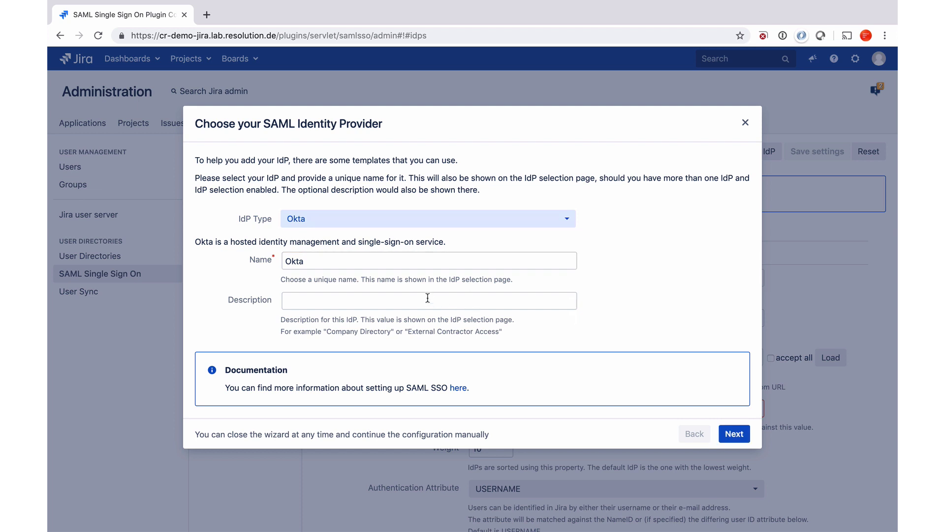
{"action": "left_click", "coordinate": [374, 297]}
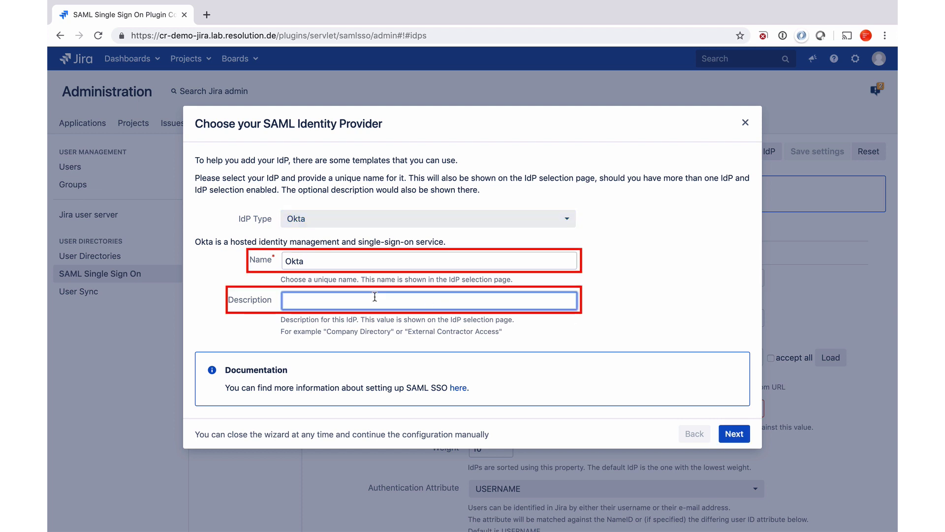
{"action": "type", "text": "internal employees"}
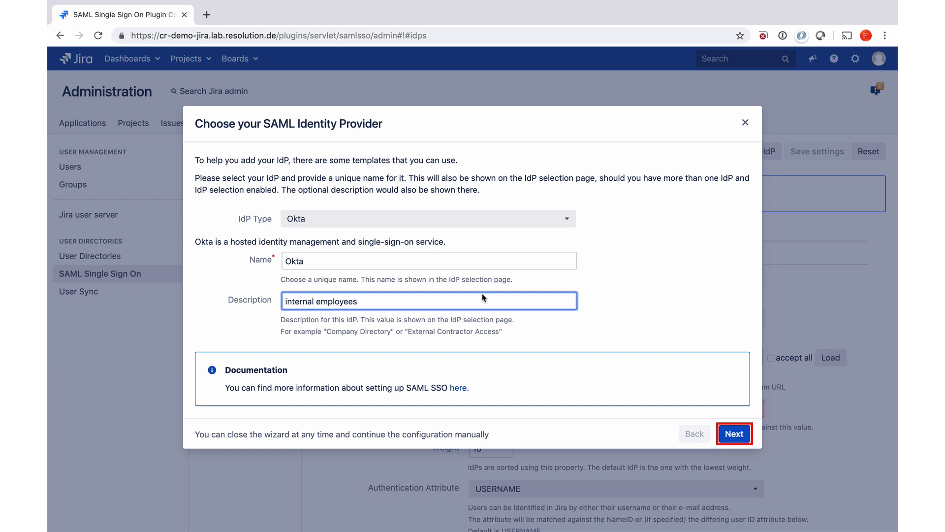
{"action": "left_click", "coordinate": [734, 434]}
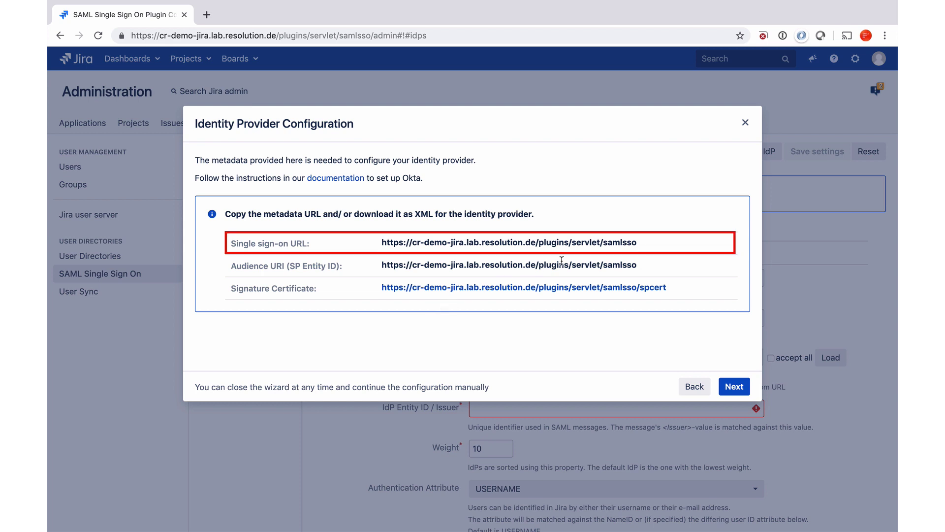
Step: Select and copy the Single sign-on URL shown in the Okta IdP metadata step
{"action": "left_click_drag", "start_coordinate": [646, 244], "coordinate": [382, 242]}
{"action": "key", "text": "super+c"}
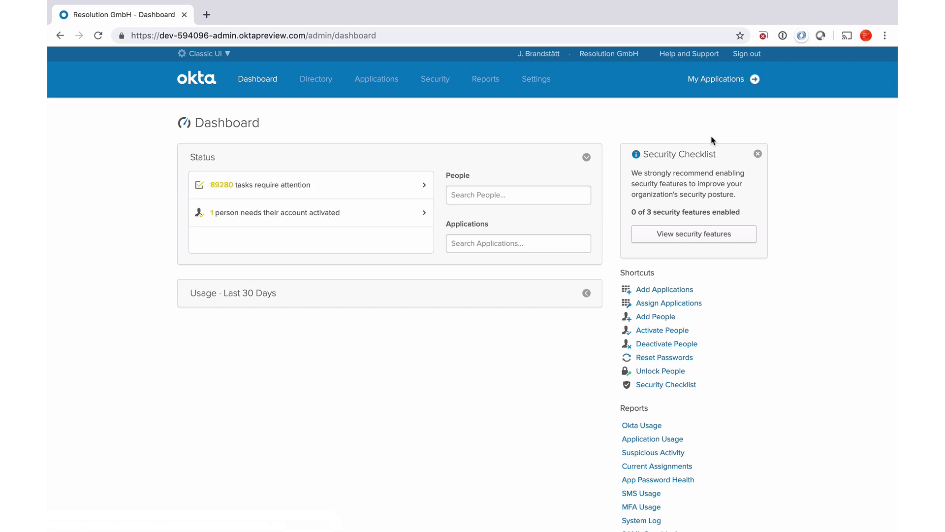
Step: Create a new custom Okta application integration using SAML 2.0 as the sign-on method
{"action": "left_click", "coordinate": [379, 87]}
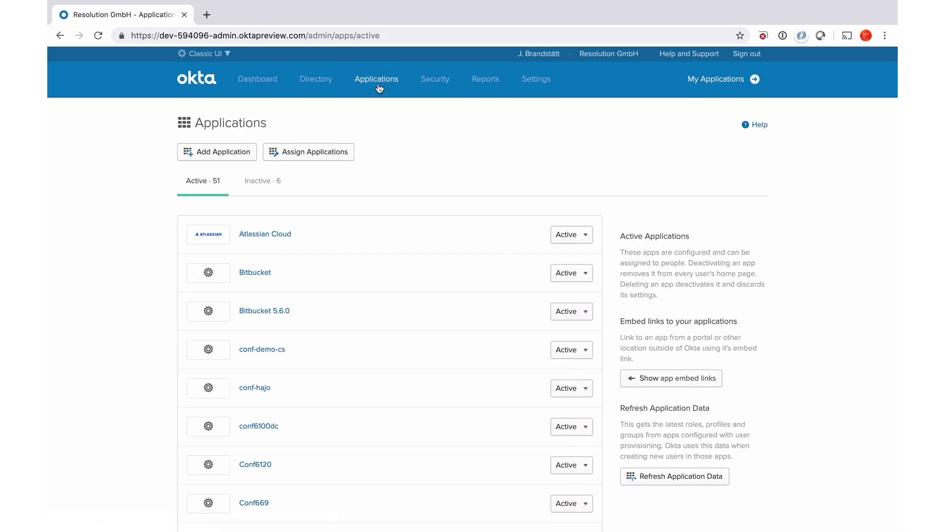
{"action": "left_click", "coordinate": [232, 155]}
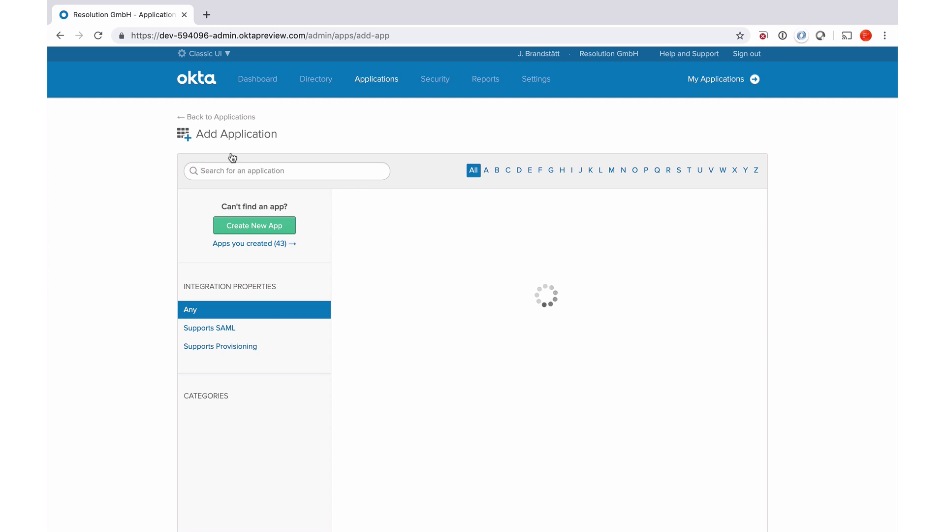
{"action": "left_click", "coordinate": [239, 225]}
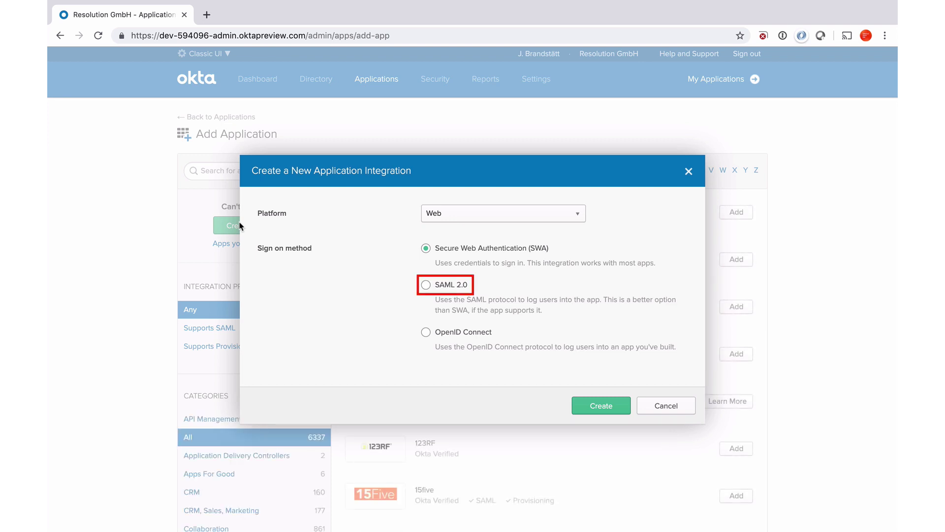
{"action": "left_click", "coordinate": [426, 286]}
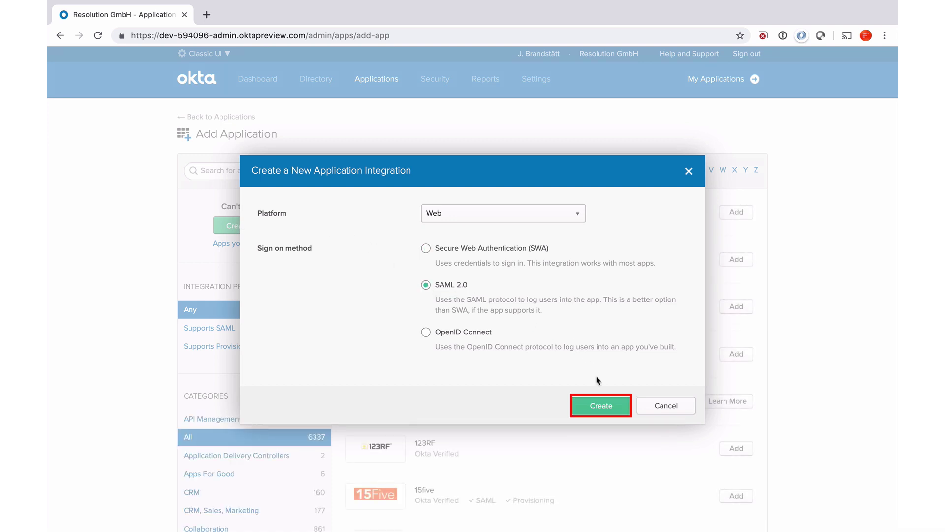
{"action": "left_click", "coordinate": [605, 405]}
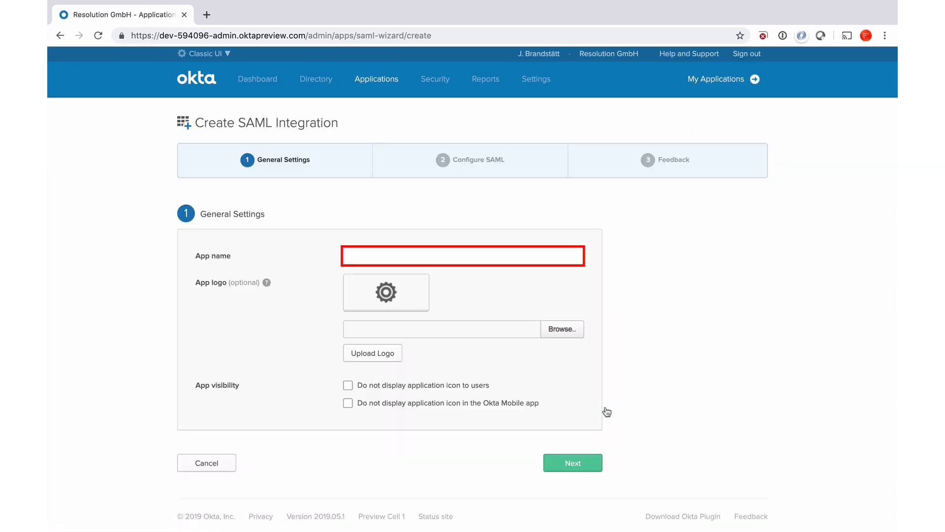
Step: Name the app 'CR Demo Jira' and paste the Jira samlsso URL as SSO URL and Audience URI
{"action": "type", "text": "CR Demo Jira"}
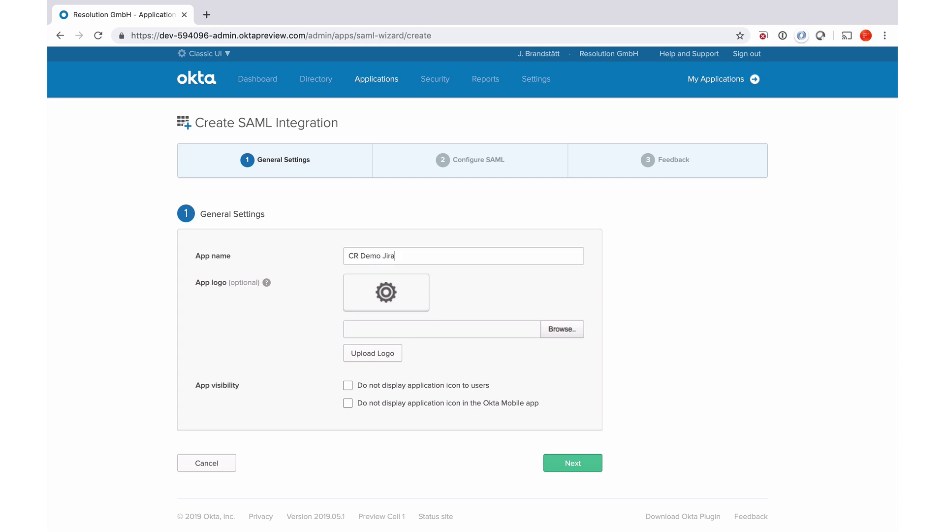
{"action": "left_click", "coordinate": [572, 464]}
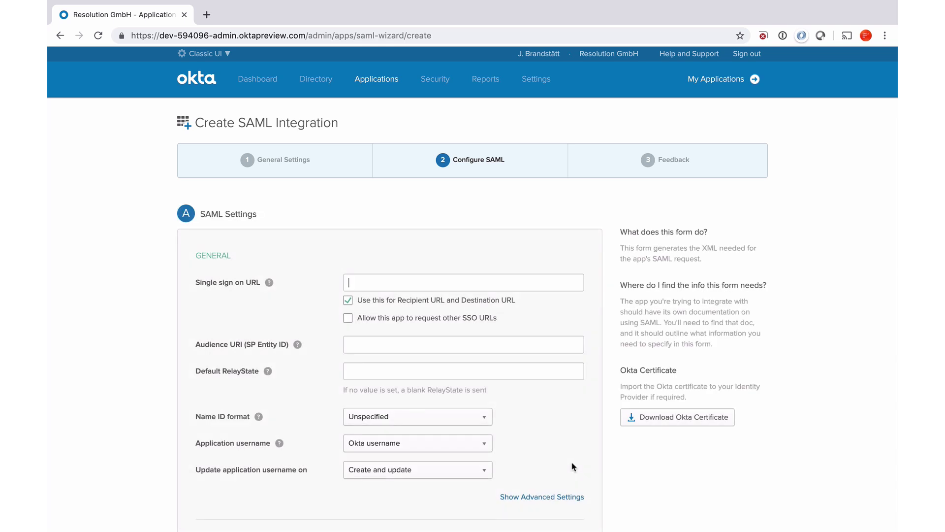
{"action": "key", "text": "super+v"}
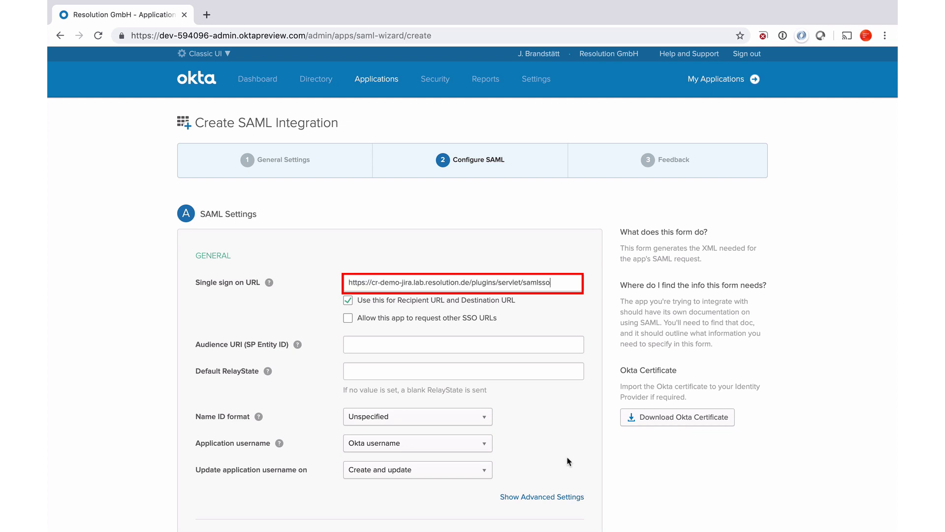
{"action": "left_click", "coordinate": [412, 343]}
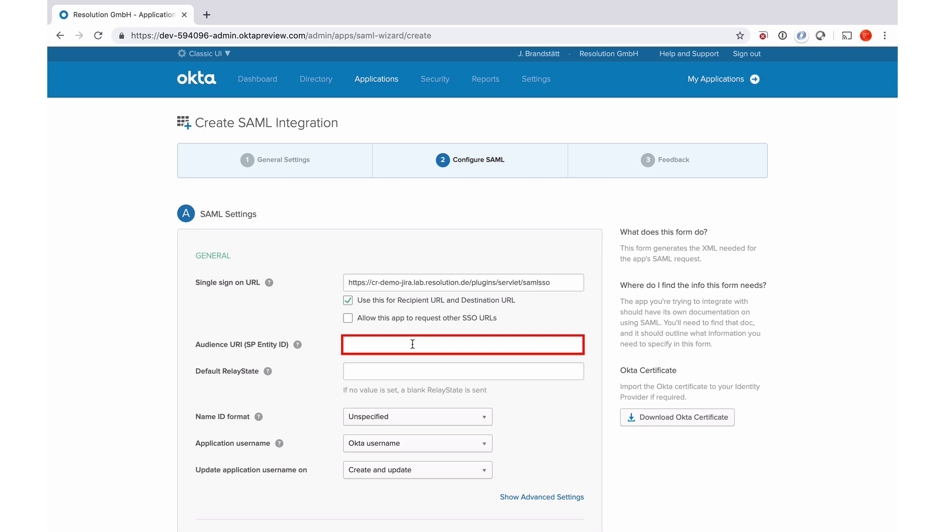
{"action": "key", "text": "super+v"}
{"action": "scroll", "coordinate": [573, 439], "scroll_direction": "down", "scroll_amount": 4}
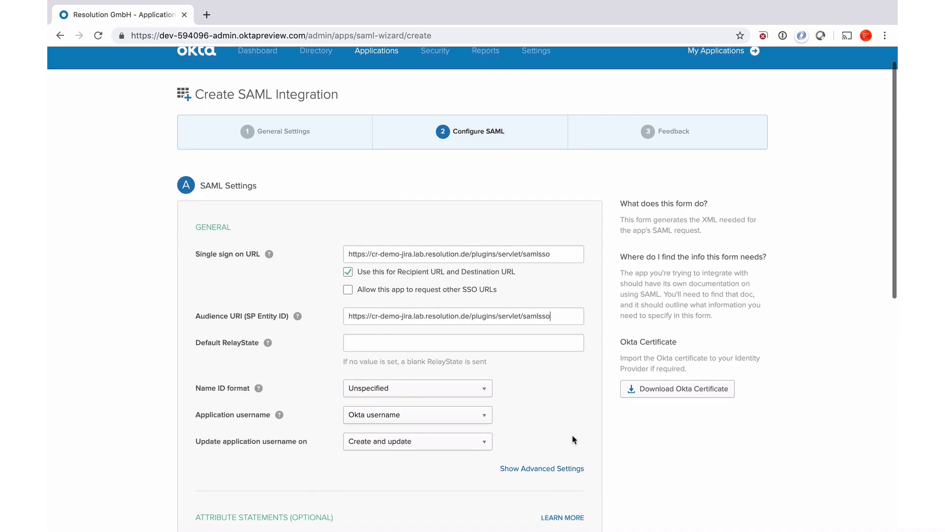
{"action": "scroll", "coordinate": [573, 439], "scroll_direction": "down", "scroll_amount": 3}
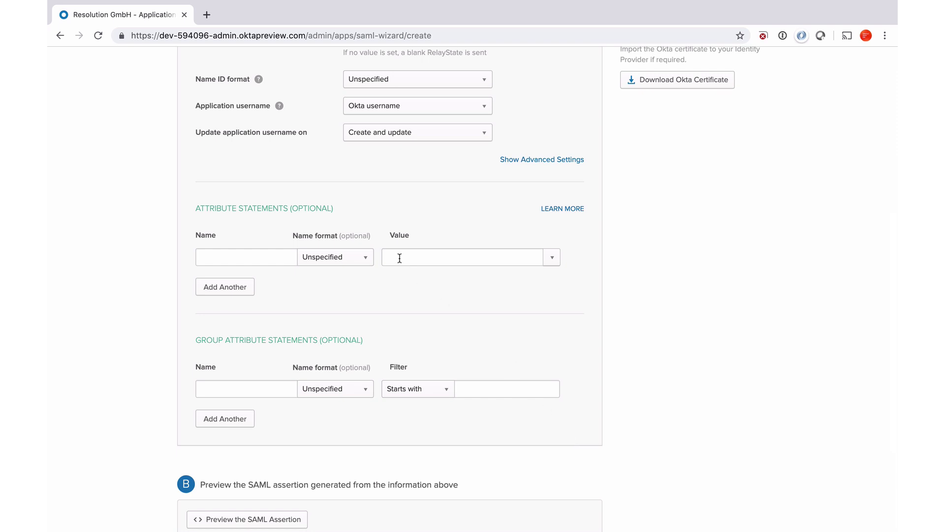
Step: Add a firstname attribute statement mapped to user.firstName
{"action": "left_click", "coordinate": [230, 257]}
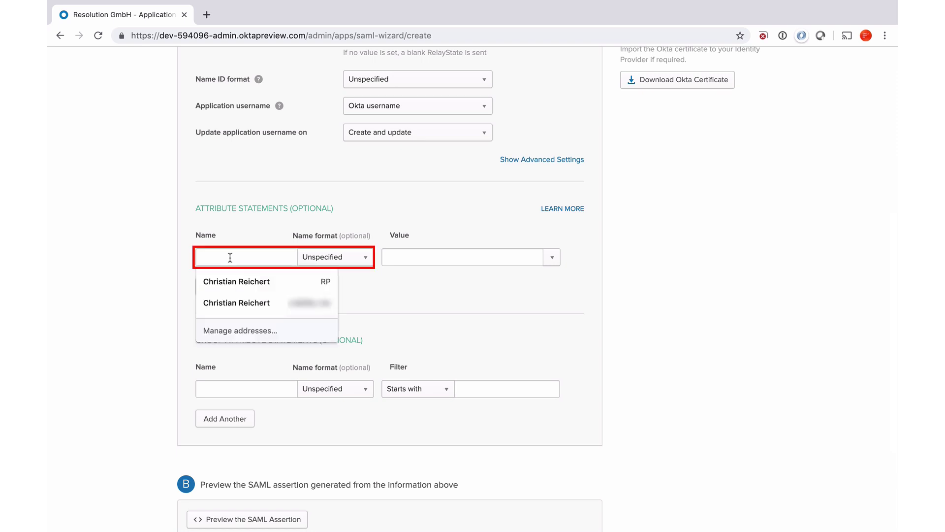
{"action": "type", "text": "firstname"}
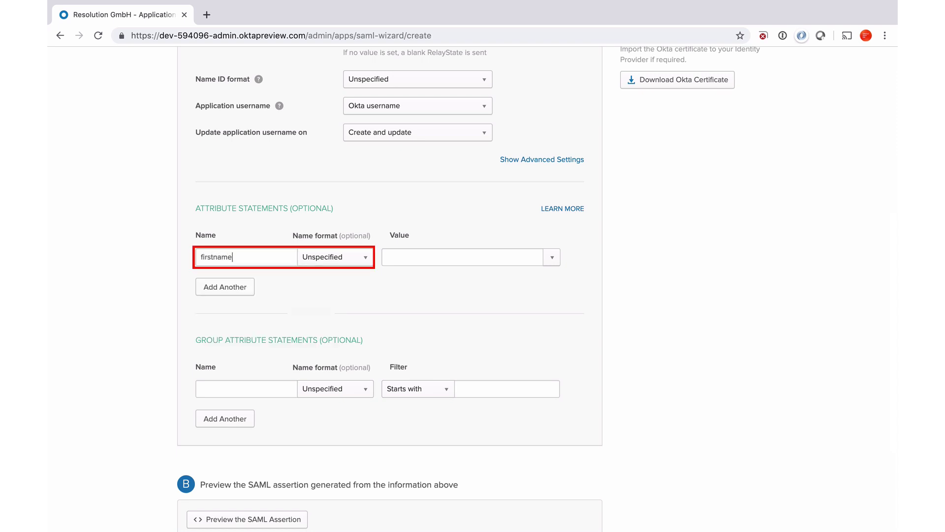
{"action": "left_click", "coordinate": [552, 257]}
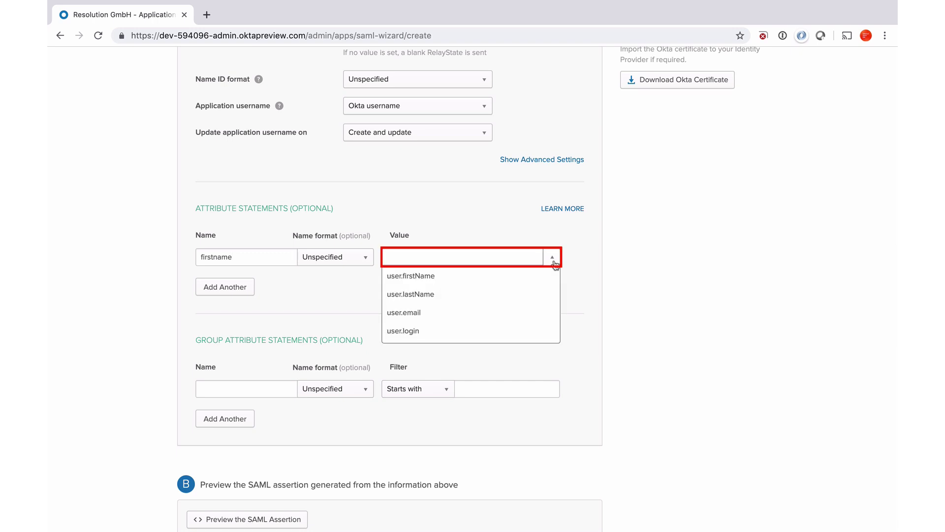
{"action": "left_click", "coordinate": [512, 275]}
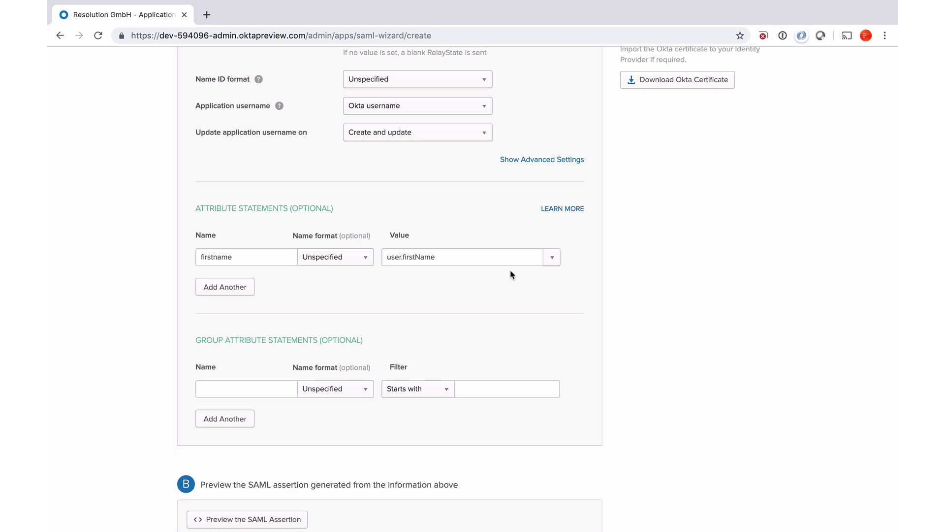
Step: Add lastname and email attribute statements mapped to user.lastName and user.email
{"action": "left_click", "coordinate": [228, 286]}
{"action": "left_click", "coordinate": [228, 284]}
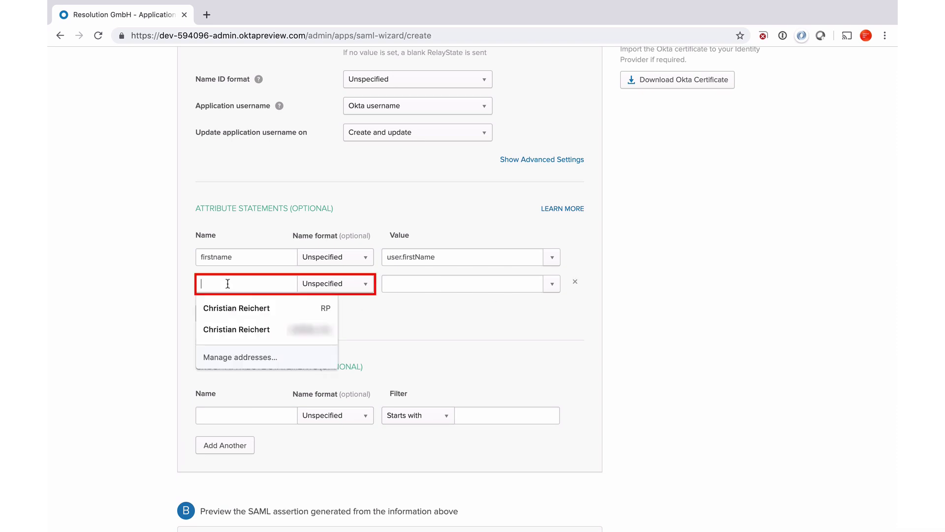
{"action": "type", "text": "lastname"}
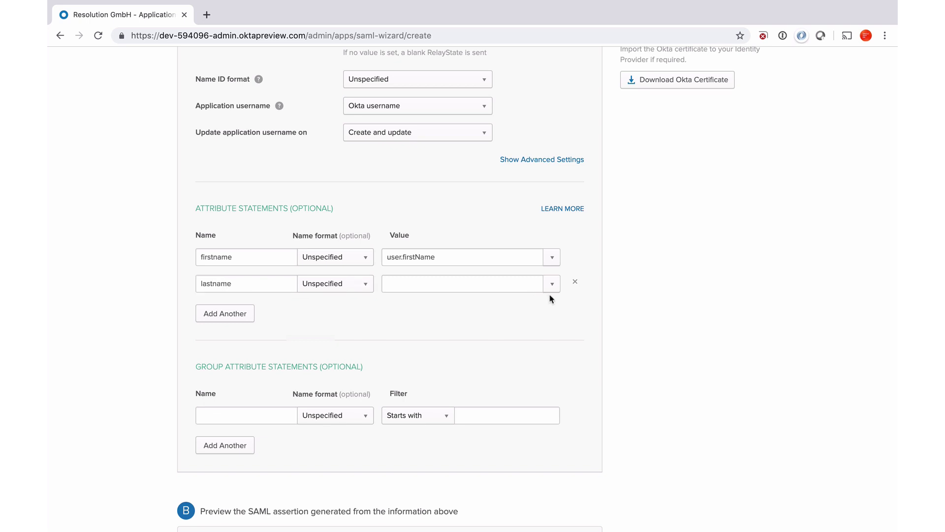
{"action": "left_click", "coordinate": [552, 289]}
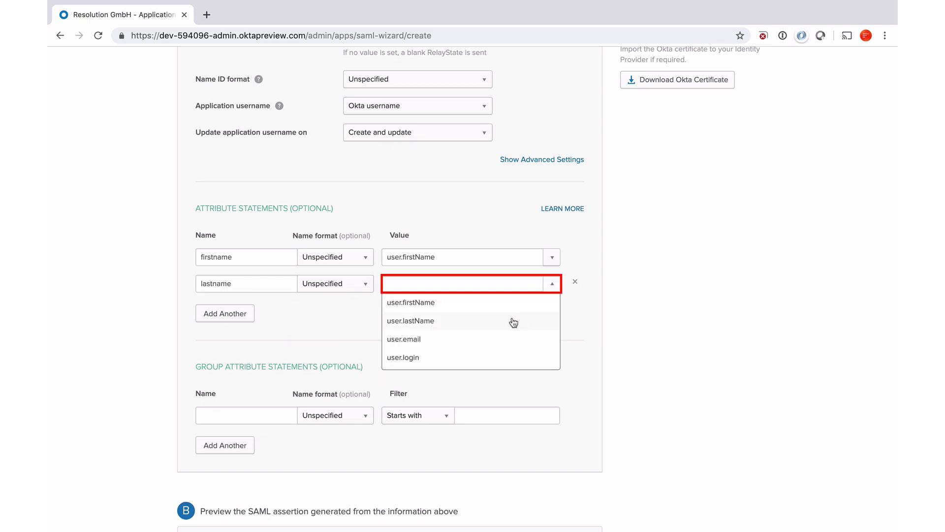
{"action": "left_click", "coordinate": [513, 323]}
{"action": "left_click", "coordinate": [215, 316]}
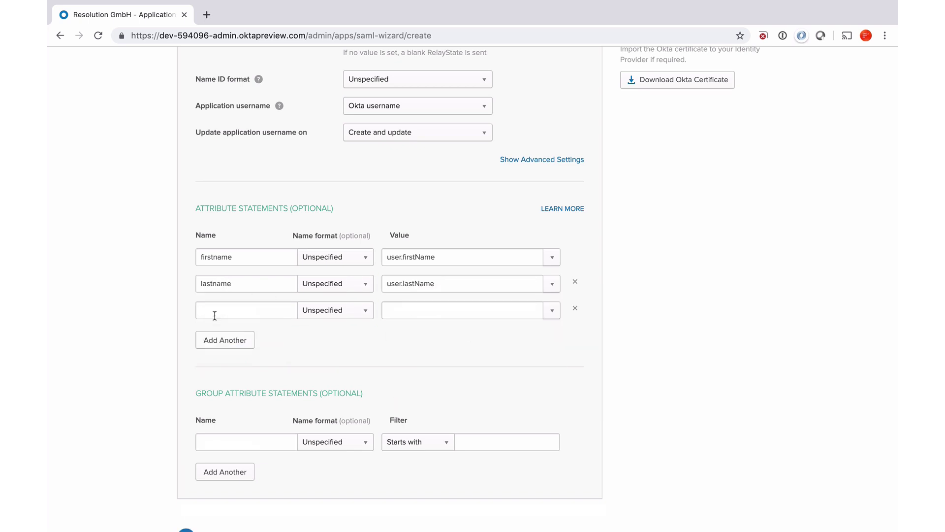
{"action": "left_click", "coordinate": [234, 313]}
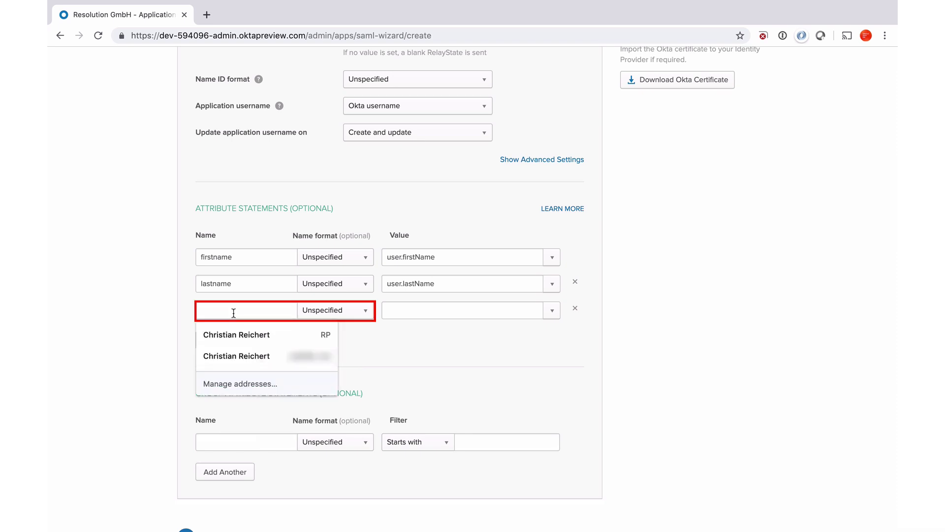
{"action": "type", "text": "email"}
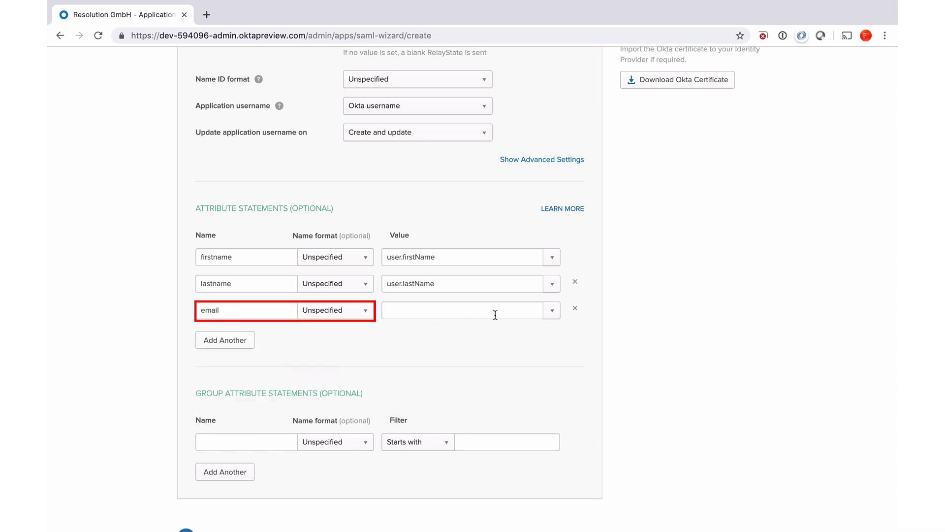
{"action": "left_click", "coordinate": [553, 313]}
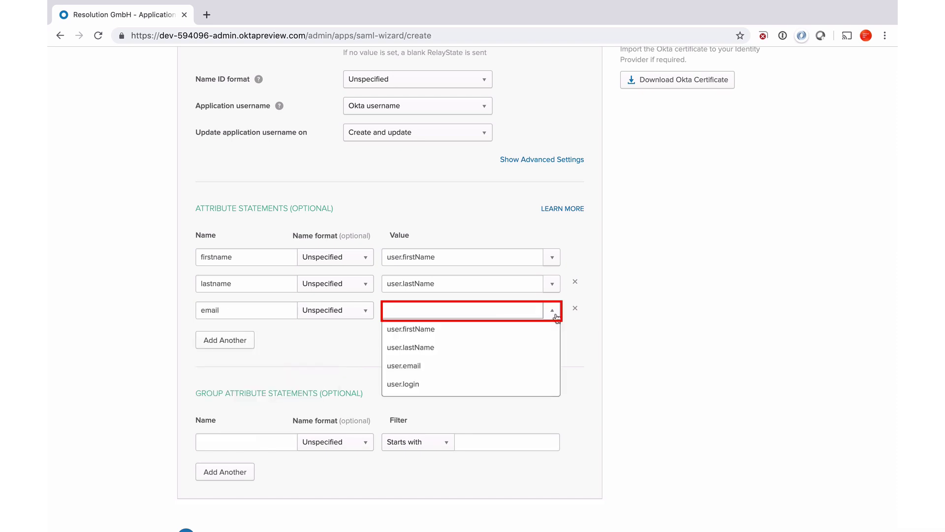
{"action": "left_click", "coordinate": [456, 366]}
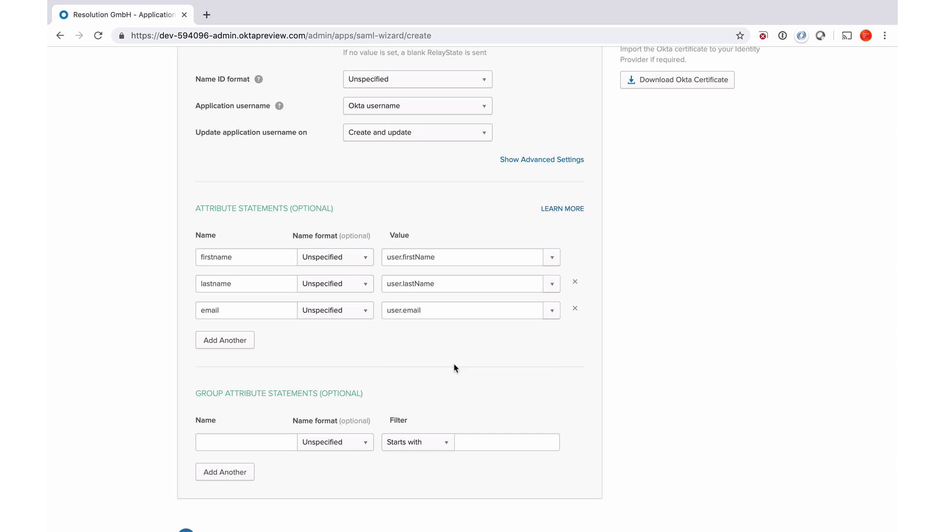
Step: Name the group attribute statement 'groups' with a Matches regex filter of .*
{"action": "left_click", "coordinate": [252, 439]}
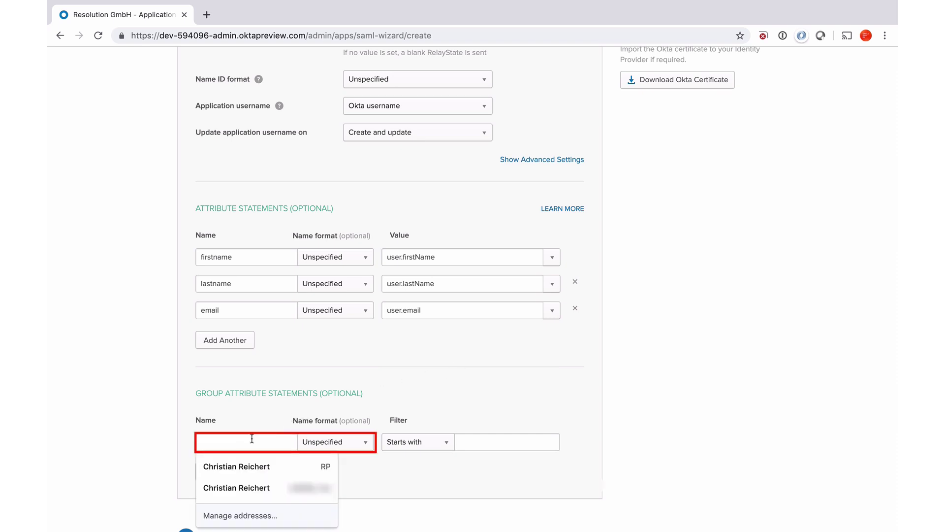
{"action": "type", "text": "groups"}
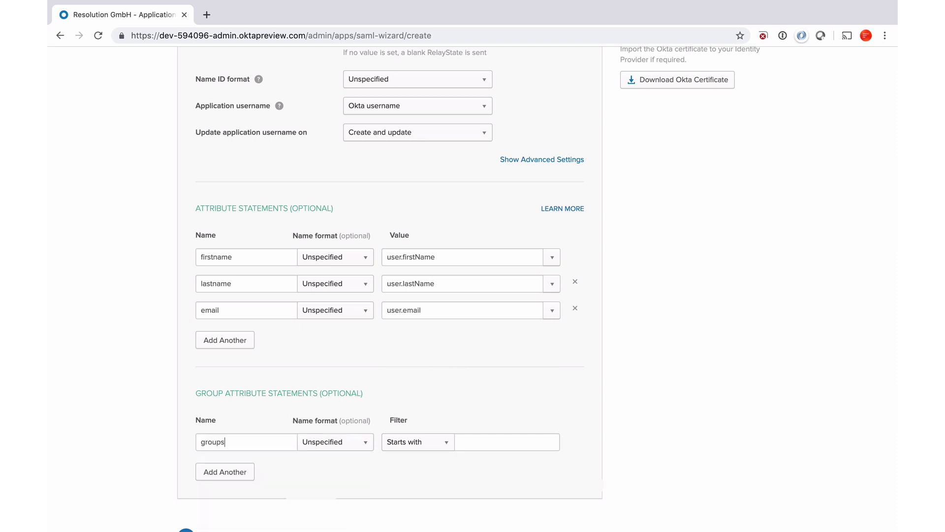
{"action": "left_click", "coordinate": [427, 446]}
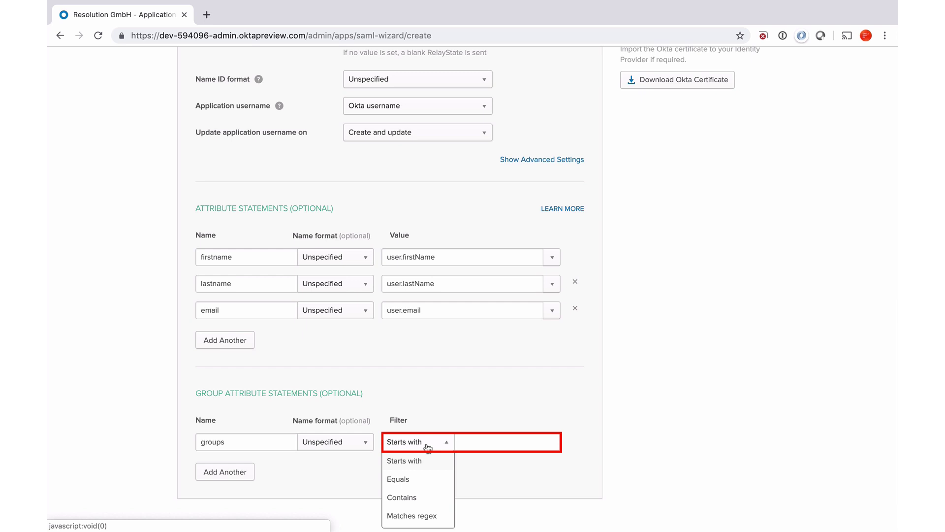
{"action": "left_click", "coordinate": [414, 515]}
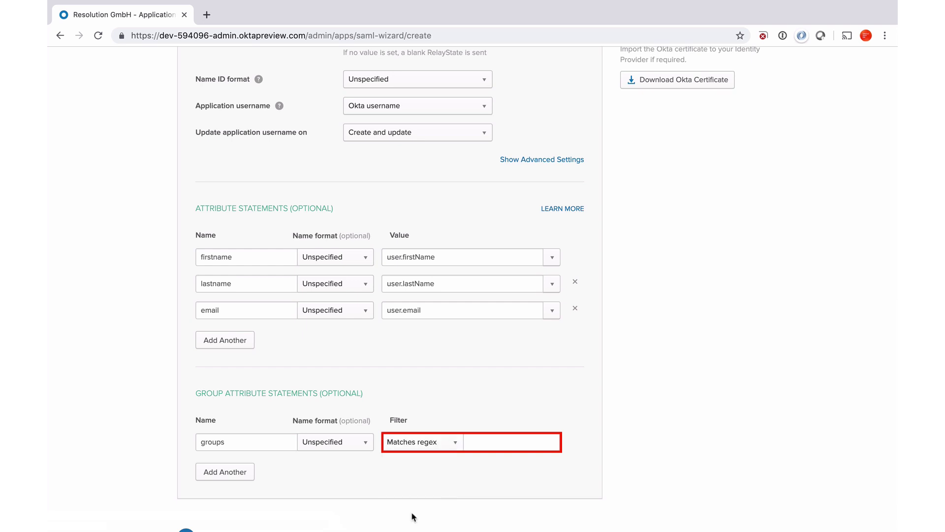
{"action": "left_click", "coordinate": [507, 444]}
{"action": "type", "text": ".*"}
{"action": "left_click", "coordinate": [513, 404]}
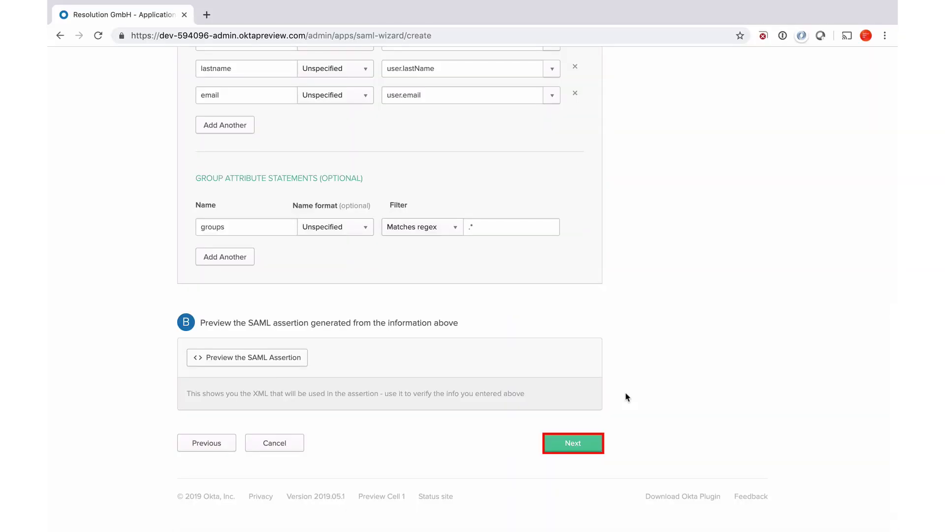
Step: Answer the feedback step as a software vendor and finish the CR Demo Jira app
{"action": "left_click", "coordinate": [563, 443]}
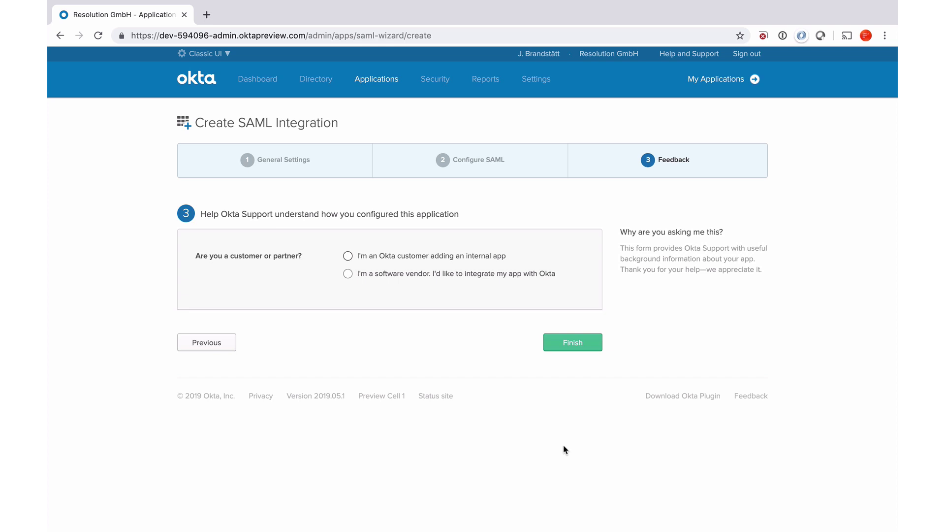
{"action": "left_click", "coordinate": [347, 272]}
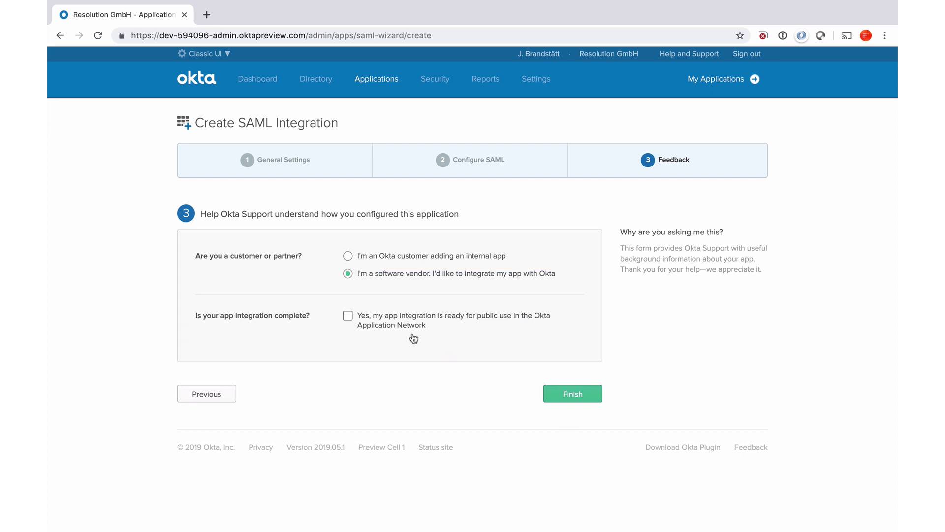
{"action": "left_click", "coordinate": [563, 397]}
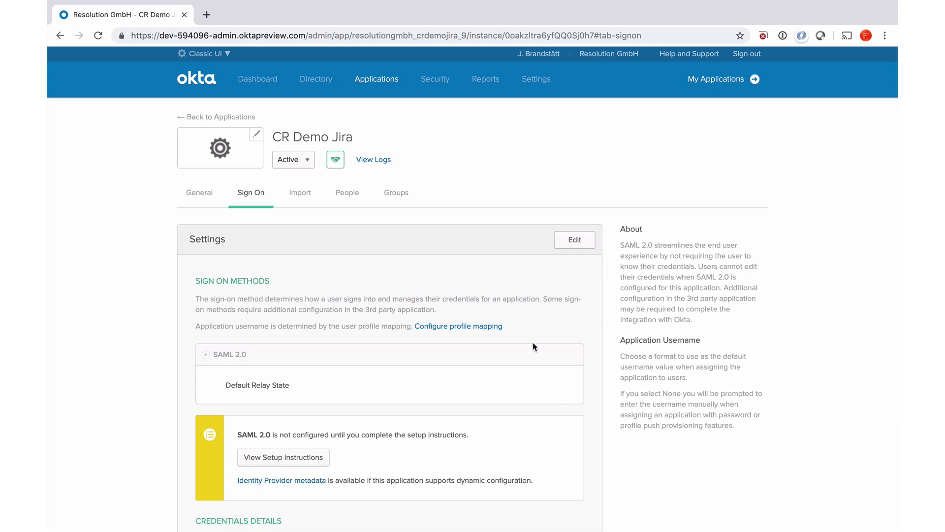
Step: Assign CR Demo Jira to the Everyone group and return to its Sign On tab
{"action": "left_click", "coordinate": [404, 192]}
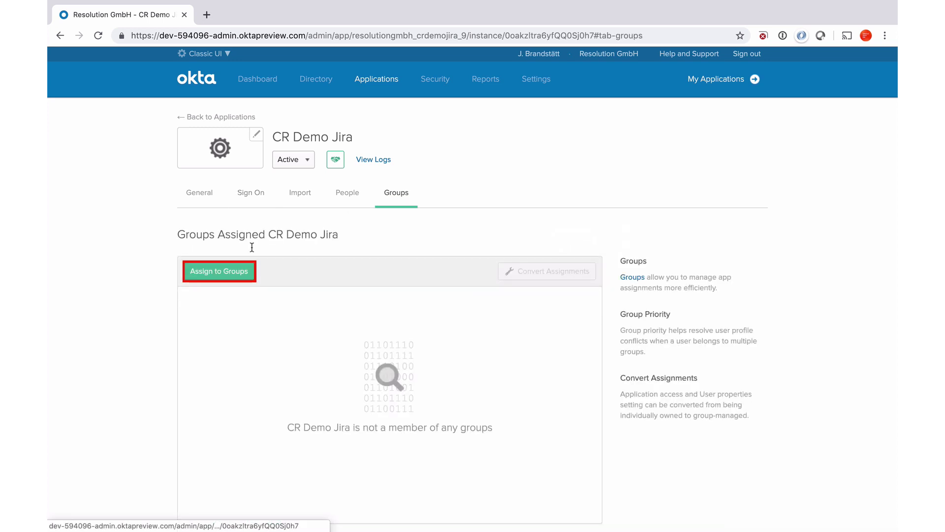
{"action": "left_click", "coordinate": [197, 272]}
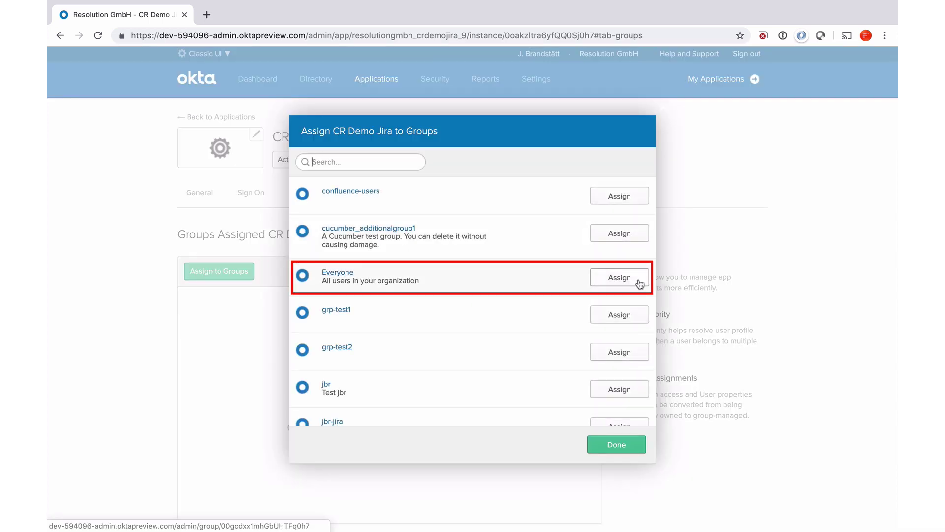
{"action": "left_click", "coordinate": [622, 279]}
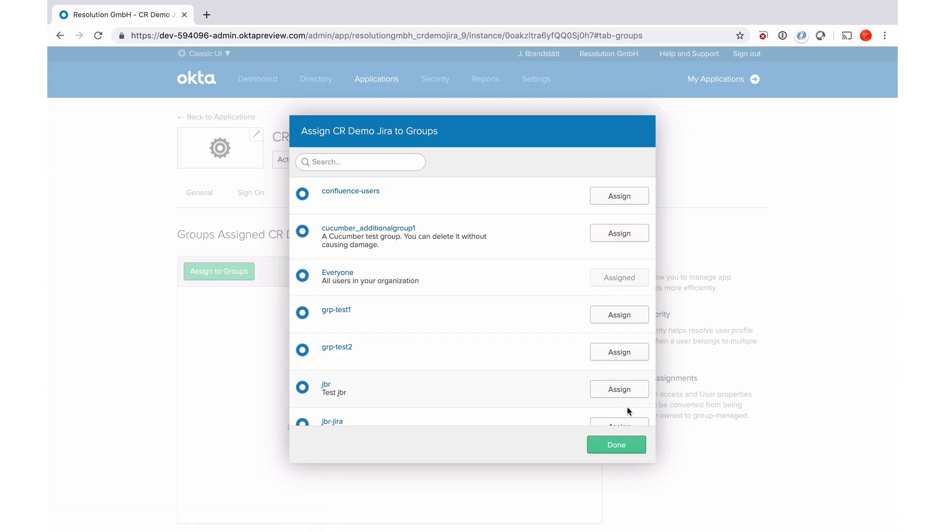
{"action": "left_click", "coordinate": [615, 446]}
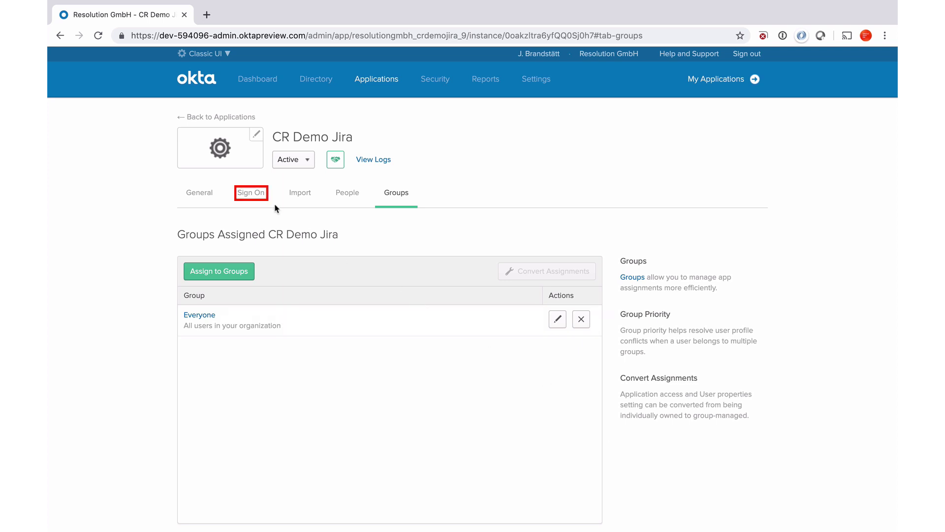
{"action": "left_click", "coordinate": [256, 196]}
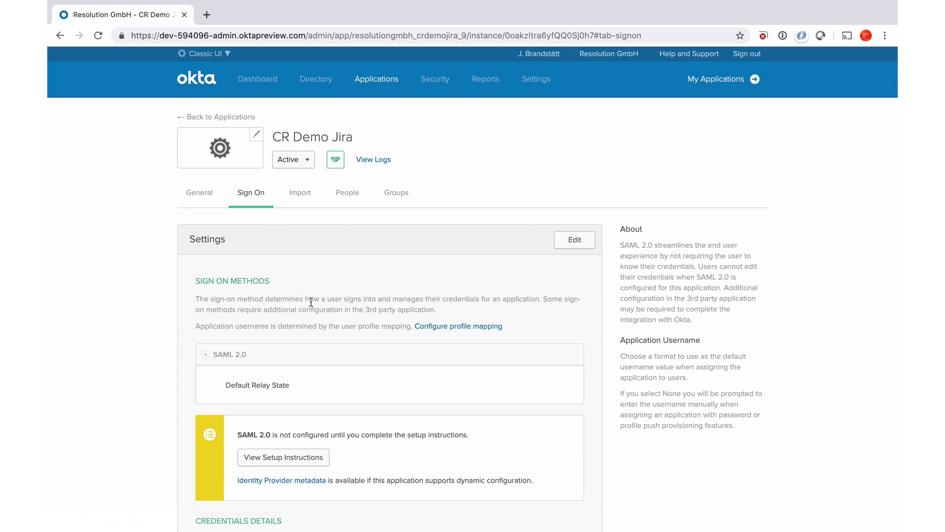
{"action": "scroll", "coordinate": [311, 302], "scroll_direction": "down", "scroll_amount": 1}
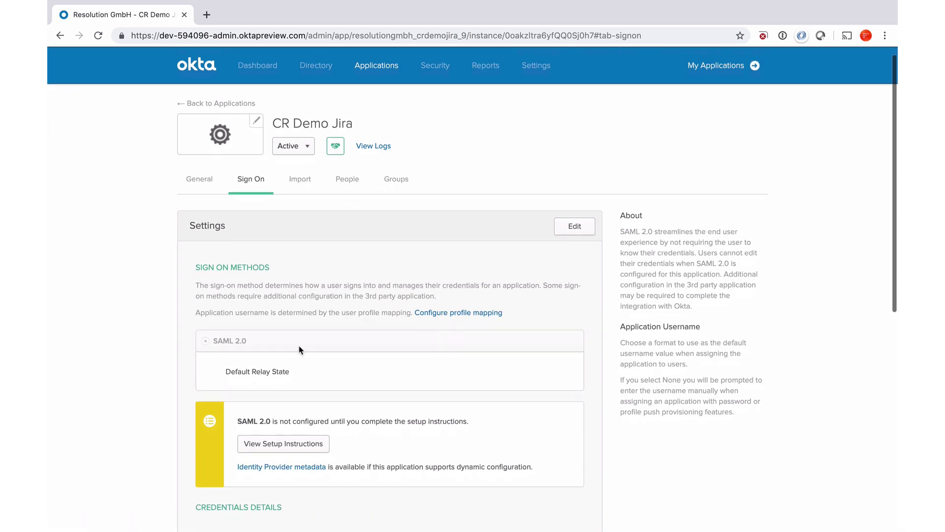
Step: Copy the Identity Provider metadata link address and switch back to Jira's SAML wizard
{"action": "right_click", "coordinate": [265, 469]}
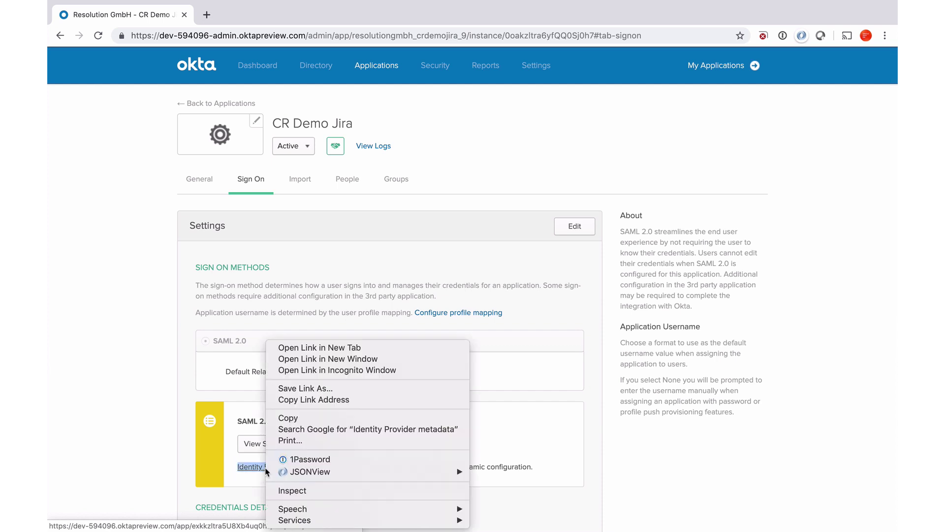
{"action": "left_click", "coordinate": [306, 400]}
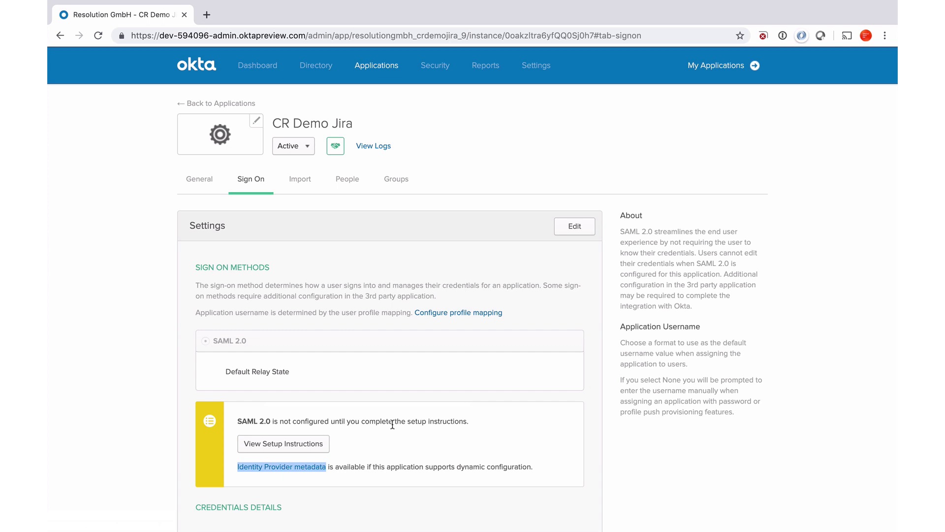
{"action": "key", "text": "super+grave"}
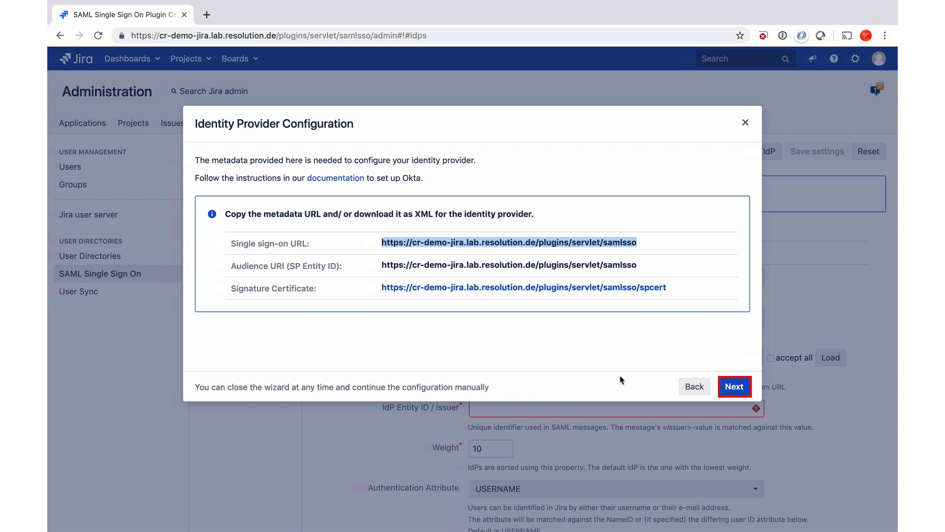
Step: Paste the Okta metadata URL and import it to fill in the IdP Entity ID
{"action": "left_click", "coordinate": [733, 388]}
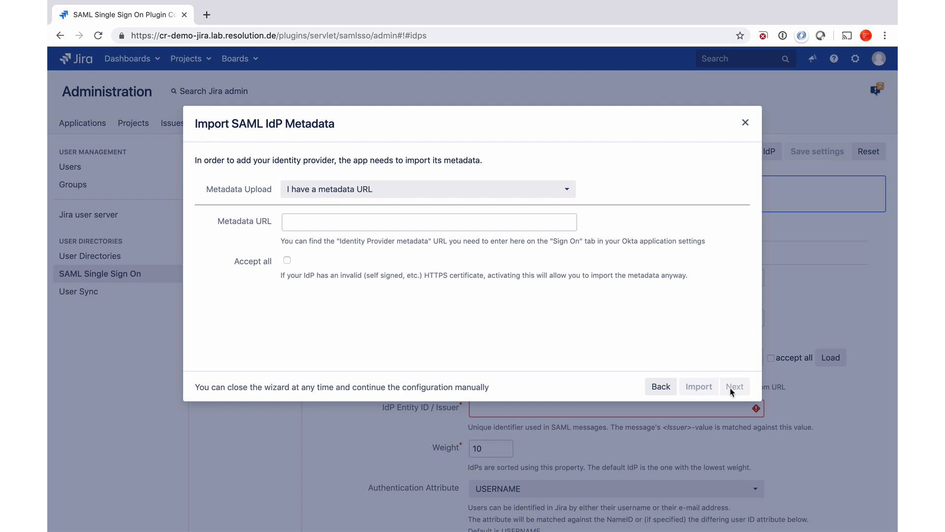
{"action": "left_click", "coordinate": [475, 221]}
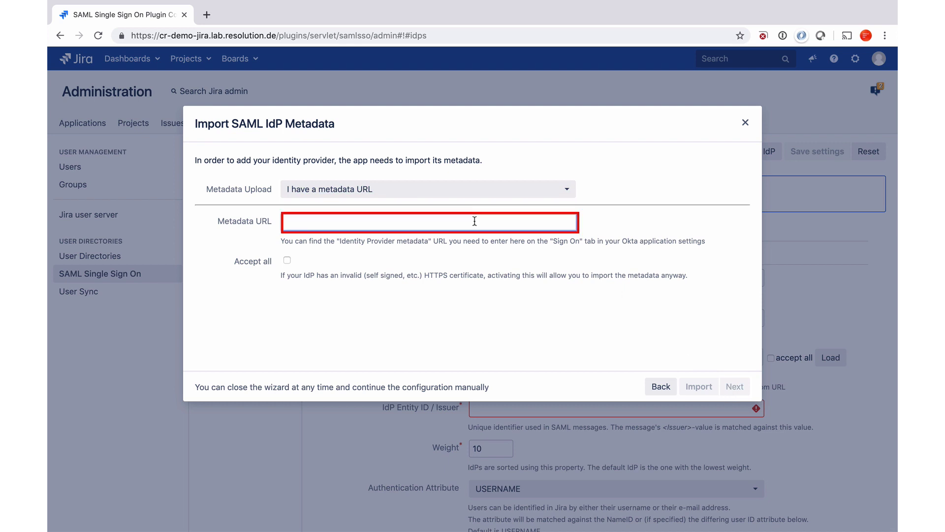
{"action": "key", "text": "ctrl+v"}
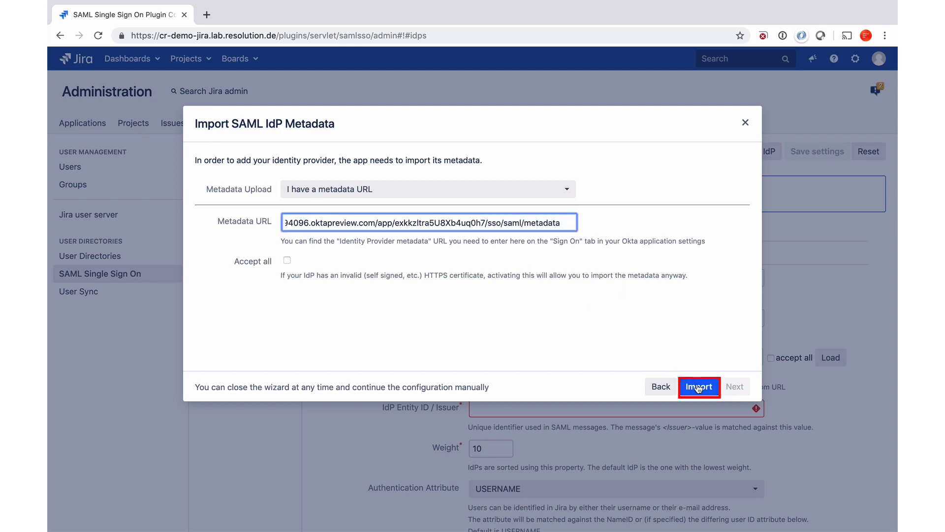
{"action": "left_click", "coordinate": [699, 388]}
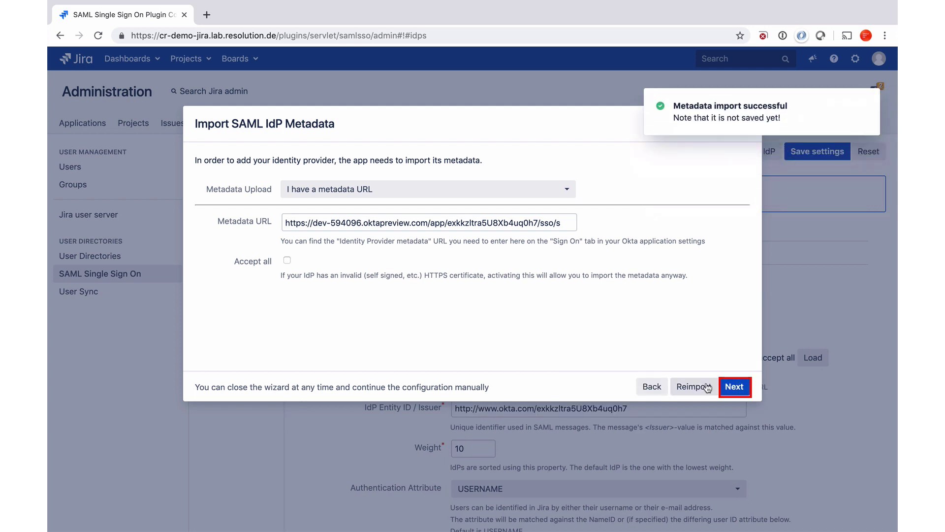
Step: Keep NameID matched to USERNAME and advance to the User Creation and Update step
{"action": "left_click", "coordinate": [731, 388]}
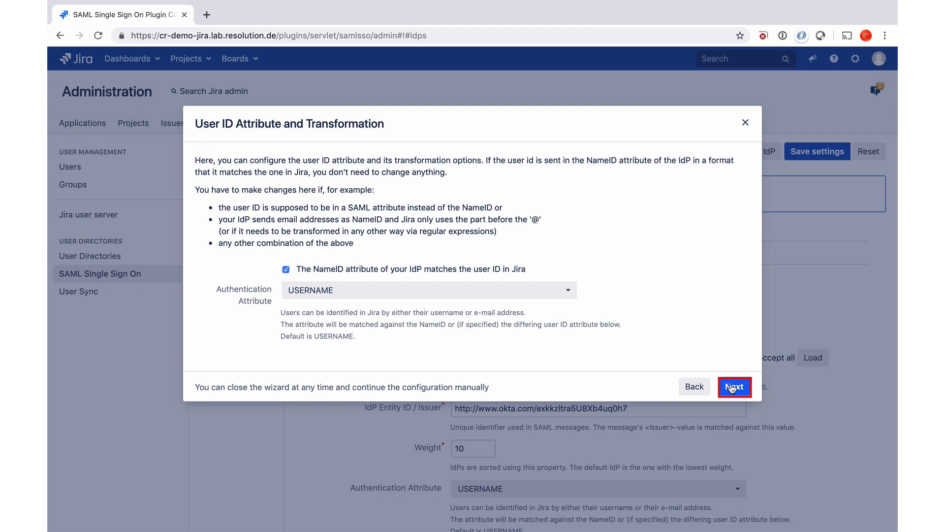
{"action": "left_click", "coordinate": [732, 387]}
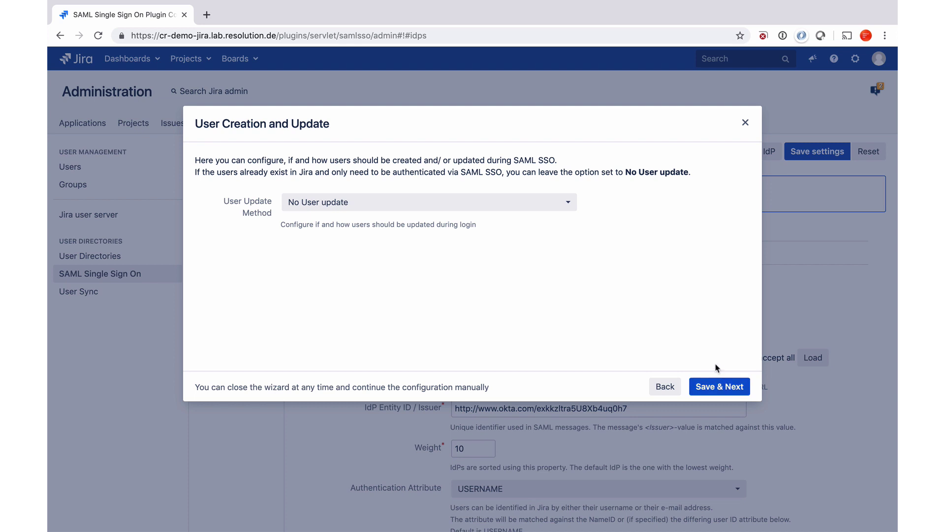
Step: Choose Update from SAML-Attributes, enable Create New Users, and keep Jira Internal Directory
{"action": "left_click", "coordinate": [542, 212]}
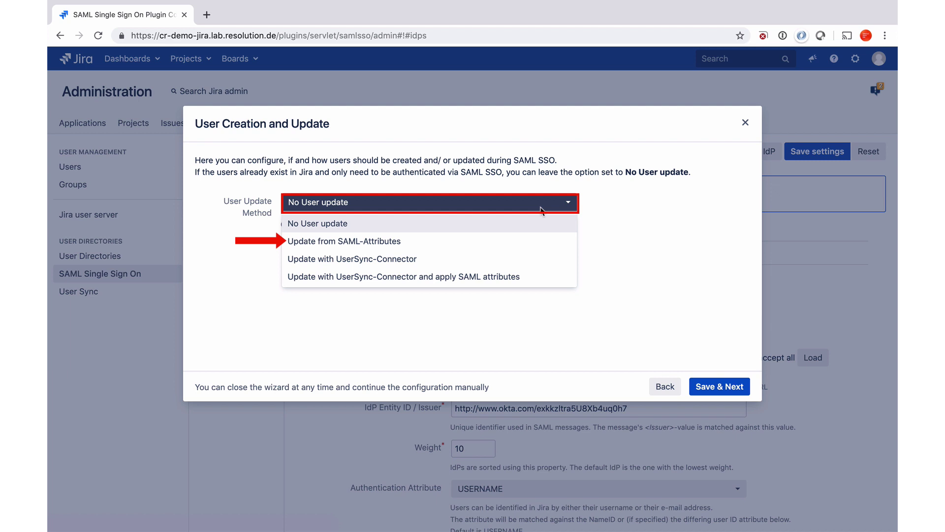
{"action": "left_click", "coordinate": [528, 242]}
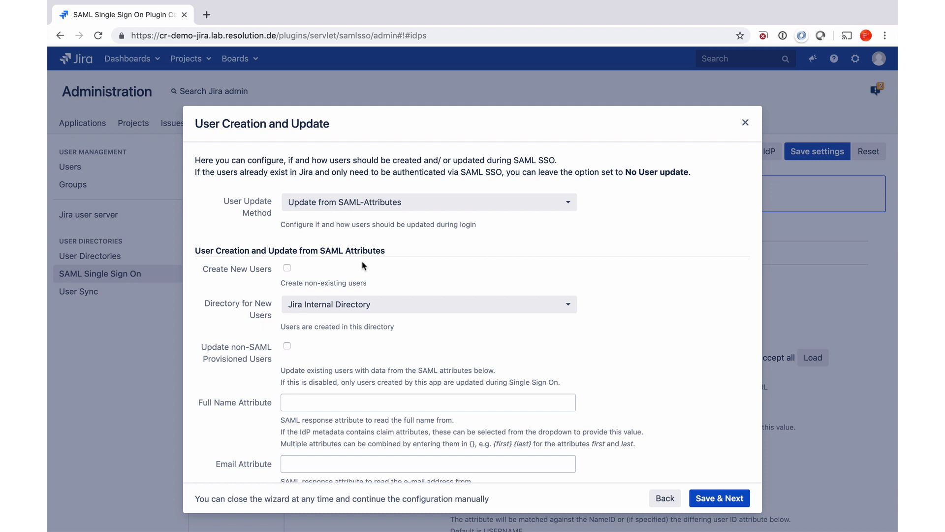
{"action": "left_click", "coordinate": [287, 269]}
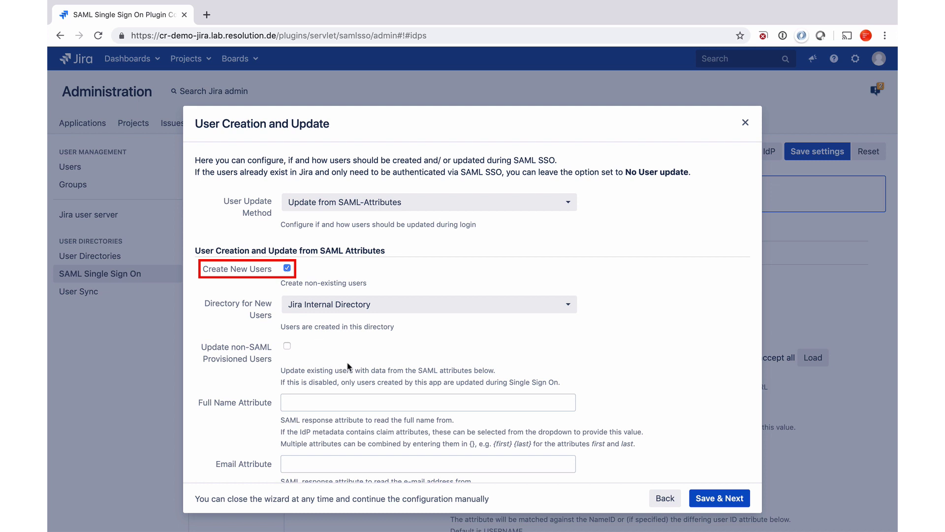
{"action": "scroll", "coordinate": [347, 363], "scroll_direction": "down", "scroll_amount": 3}
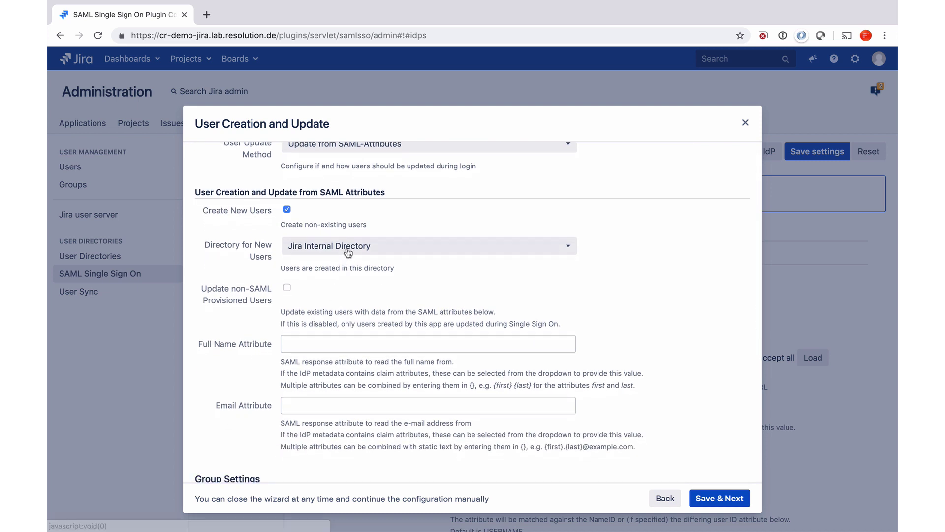
{"action": "left_click", "coordinate": [347, 250]}
{"action": "left_click", "coordinate": [348, 251]}
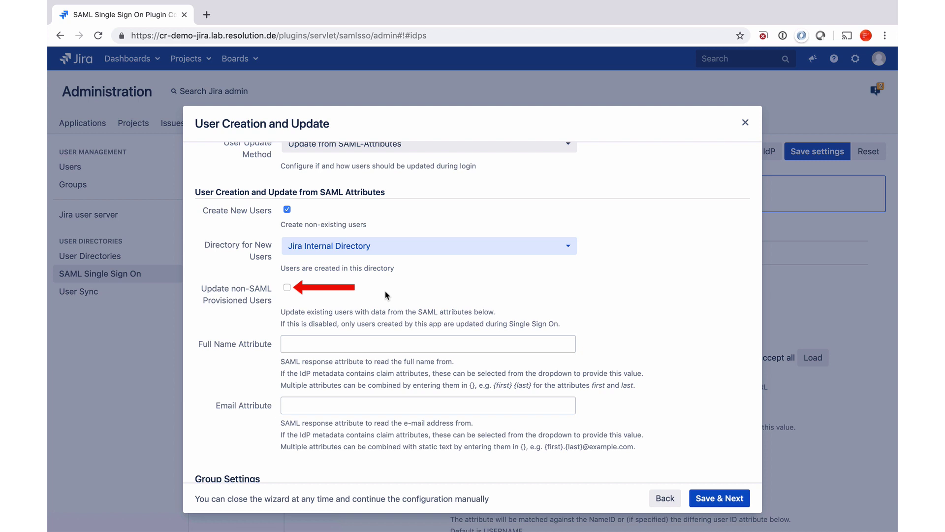
{"action": "scroll", "coordinate": [303, 309], "scroll_direction": "down", "scroll_amount": 2}
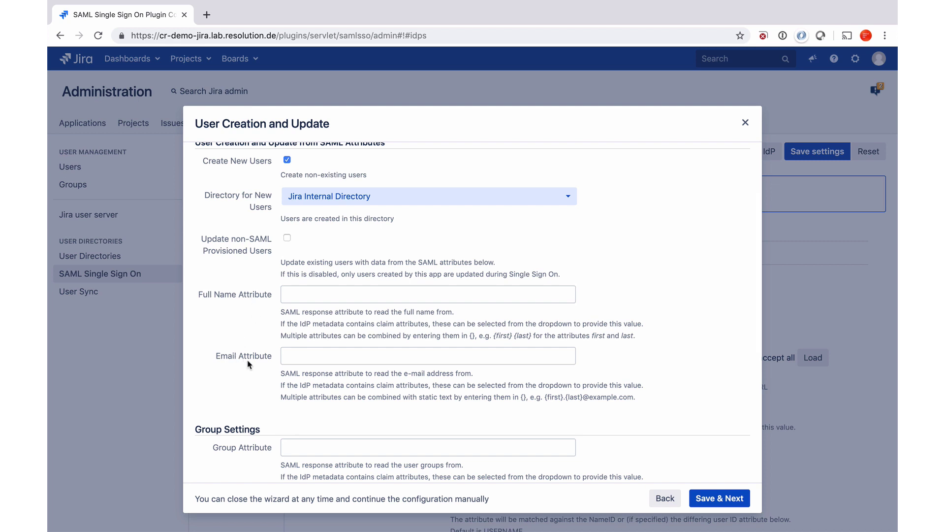
Step: Enter {firstname} {lastname} as the Full Name Attribute
{"action": "left_click", "coordinate": [318, 299]}
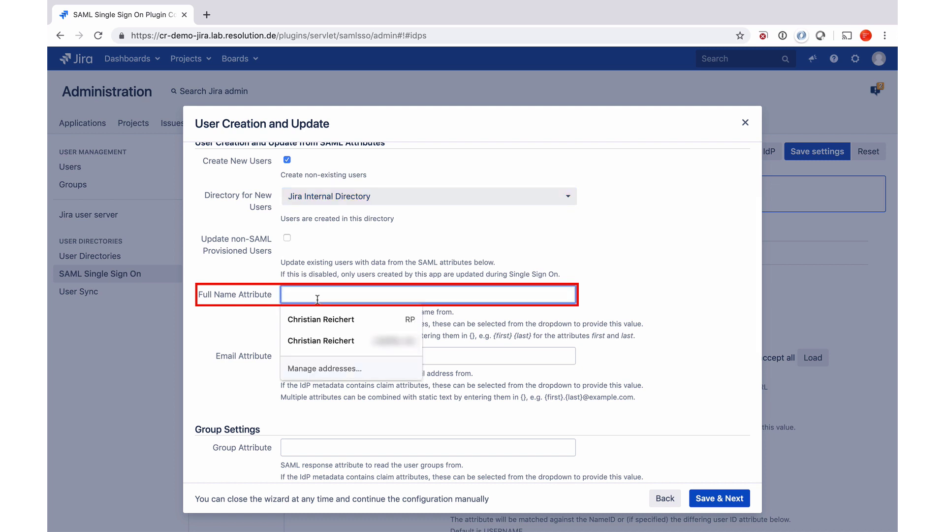
{"action": "type", "text": "{"}
{"action": "type", "text": "fistrna"}
{"action": "key", "text": "BackSpace"}
{"action": "key", "text": "BackSpace"}
{"action": "key", "text": "BackSpace"}
{"action": "key", "text": "BackSpace"}
{"action": "key", "text": "BackSpace"}
{"action": "type", "text": "rstna"}
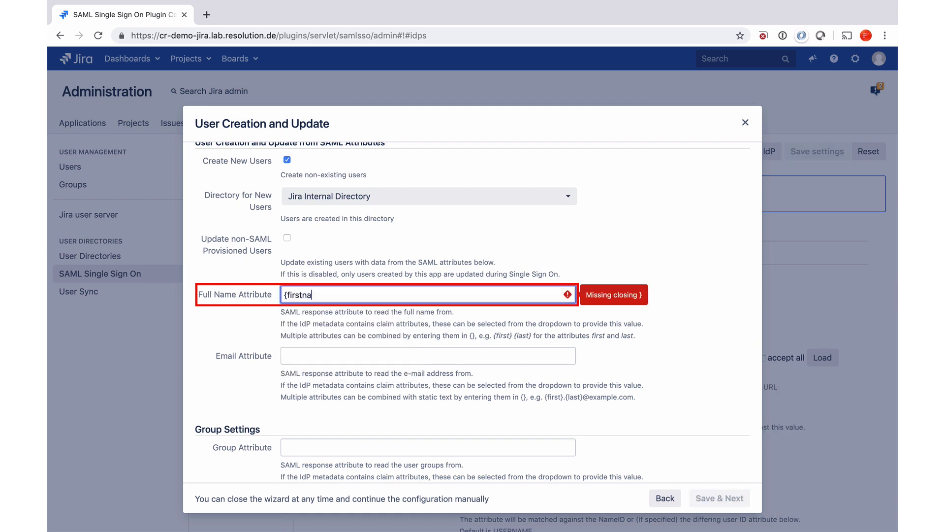
{"action": "type", "text": "me} "}
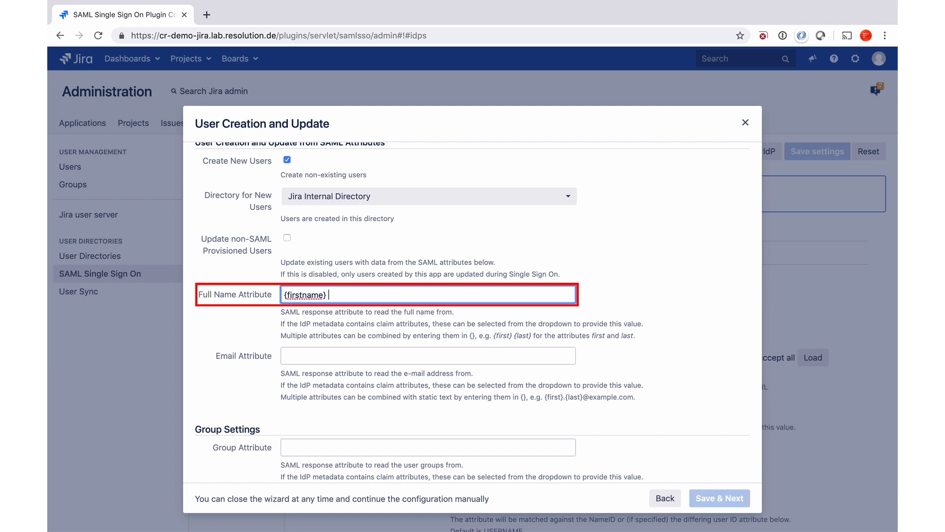
{"action": "type", "text": "{last"}
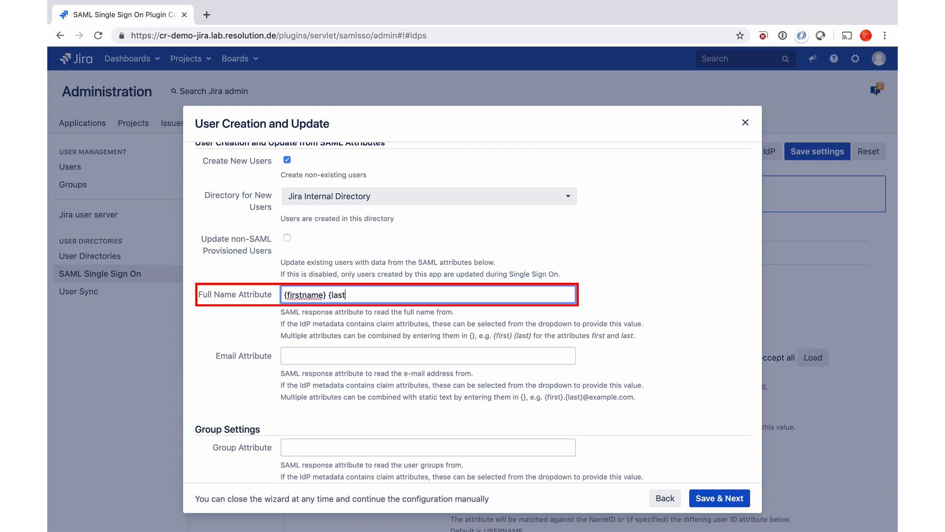
{"action": "type", "text": "name}"}
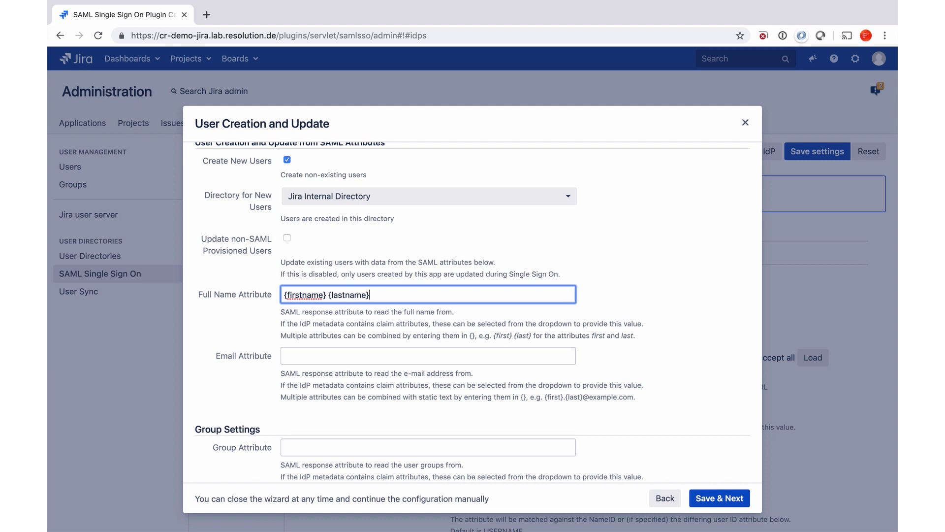
Step: Set the Email Attribute to email and the Group Attribute to groups
{"action": "left_click", "coordinate": [295, 356]}
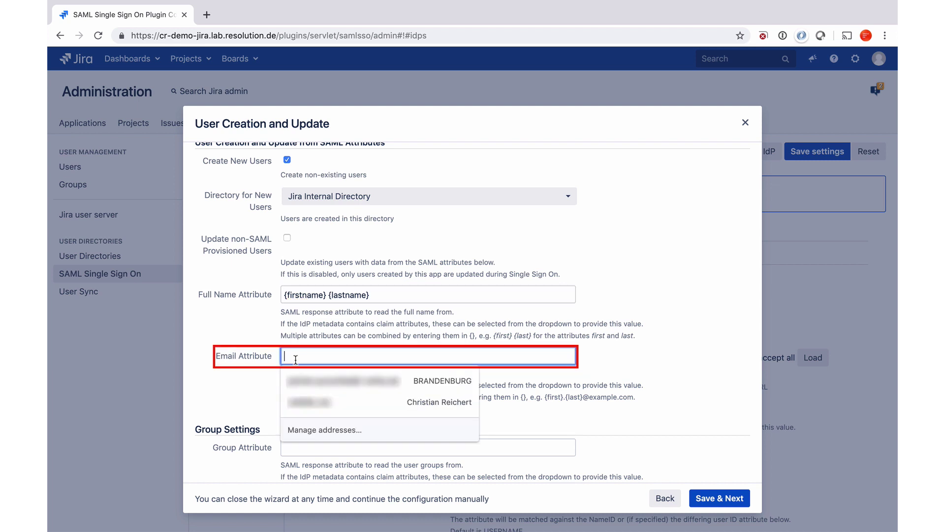
{"action": "type", "text": "em"}
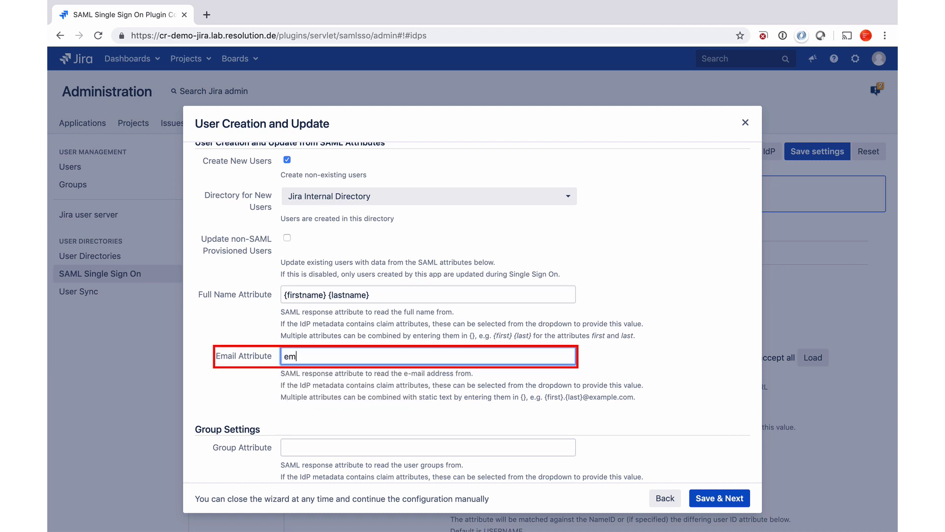
{"action": "type", "text": "ail"}
{"action": "scroll", "coordinate": [369, 417], "scroll_direction": "down", "scroll_amount": 1}
{"action": "scroll", "coordinate": [369, 417], "scroll_direction": "down", "scroll_amount": 5}
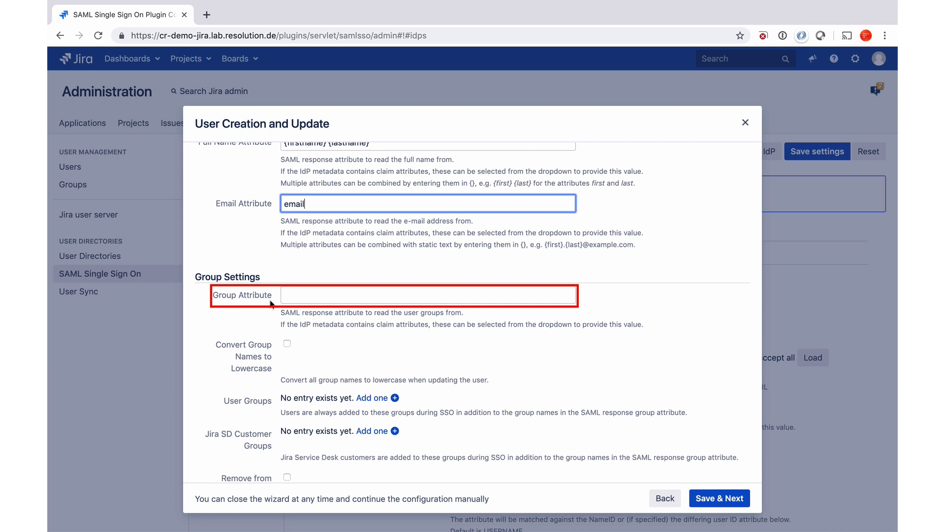
{"action": "left_click", "coordinate": [294, 300]}
{"action": "type", "text": "groups"}
{"action": "scroll", "coordinate": [378, 359], "scroll_direction": "down", "scroll_amount": 4}
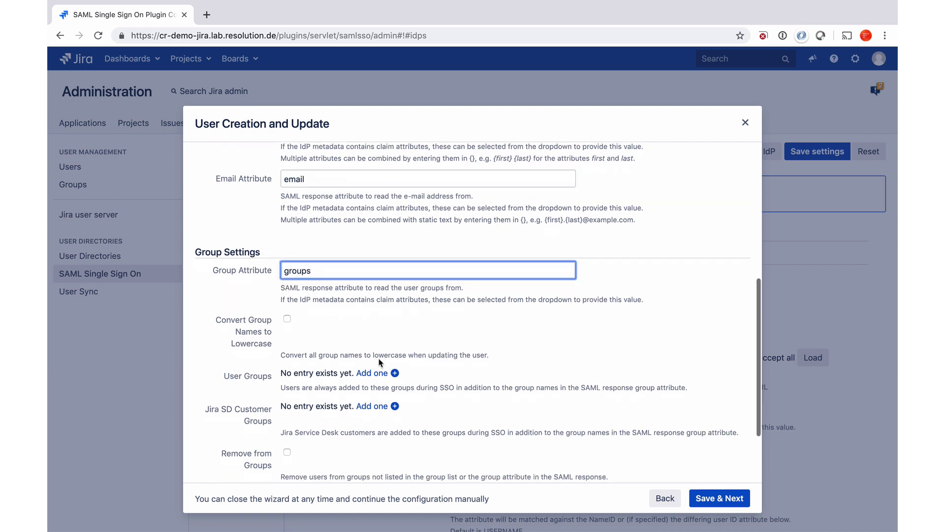
{"action": "scroll", "coordinate": [378, 358], "scroll_direction": "down", "scroll_amount": 1}
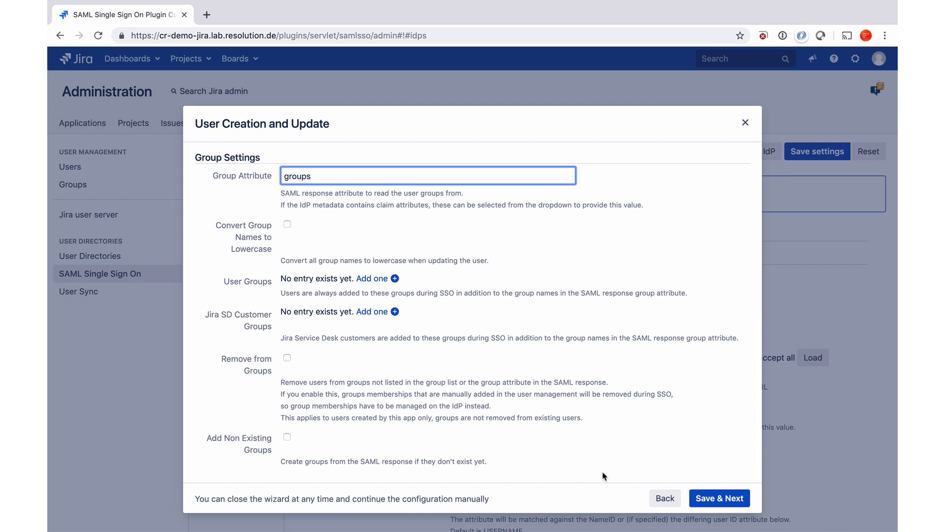
Step: Save the user mapping, start the test, and select the generated tracked login link
{"action": "left_click", "coordinate": [717, 498]}
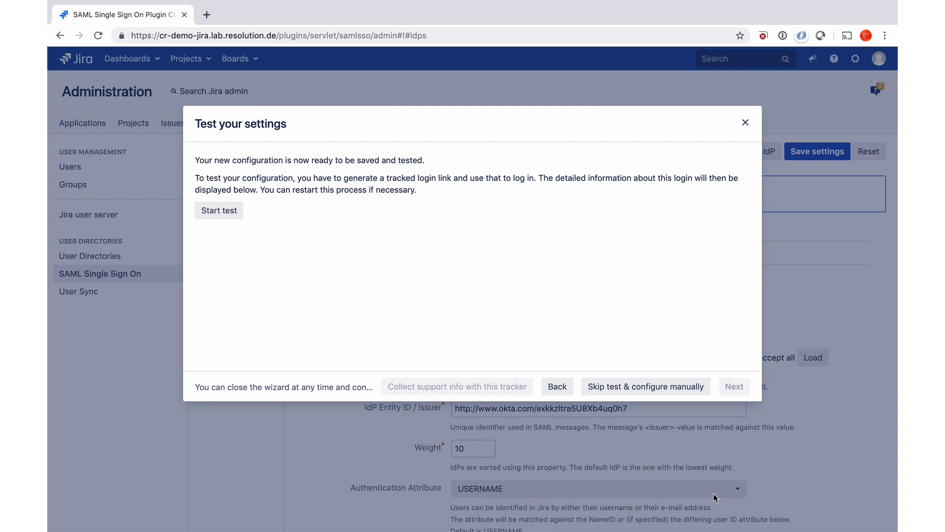
{"action": "left_click", "coordinate": [217, 215]}
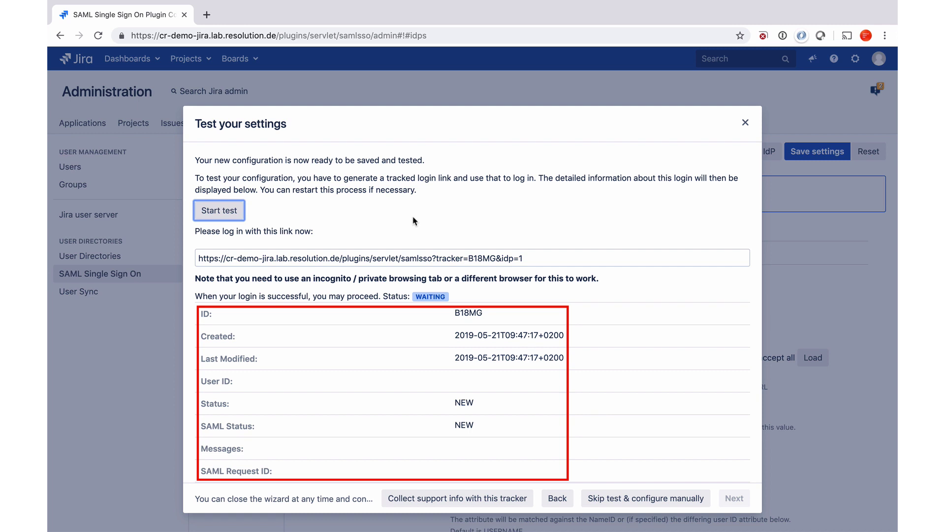
{"action": "scroll", "coordinate": [447, 299], "scroll_direction": "down", "scroll_amount": 4}
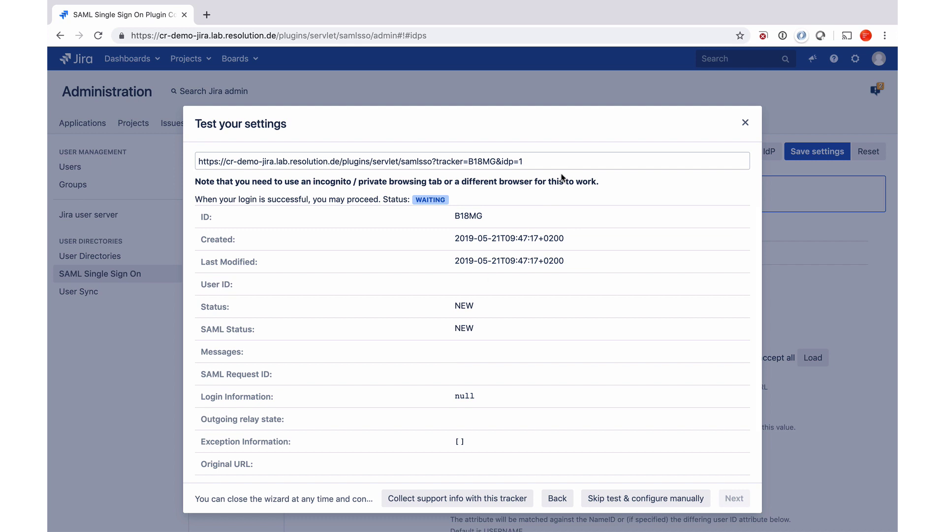
{"action": "left_click", "coordinate": [549, 161]}
{"action": "key", "text": "super+c"}
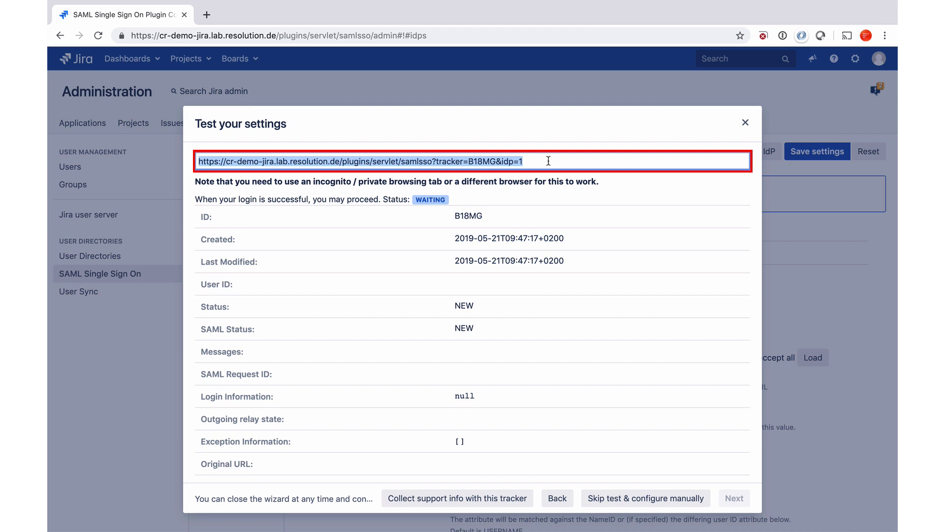
Step: Launch Safari through Alfred and load the copied tracked login link
{"action": "key", "text": "alt+space"}
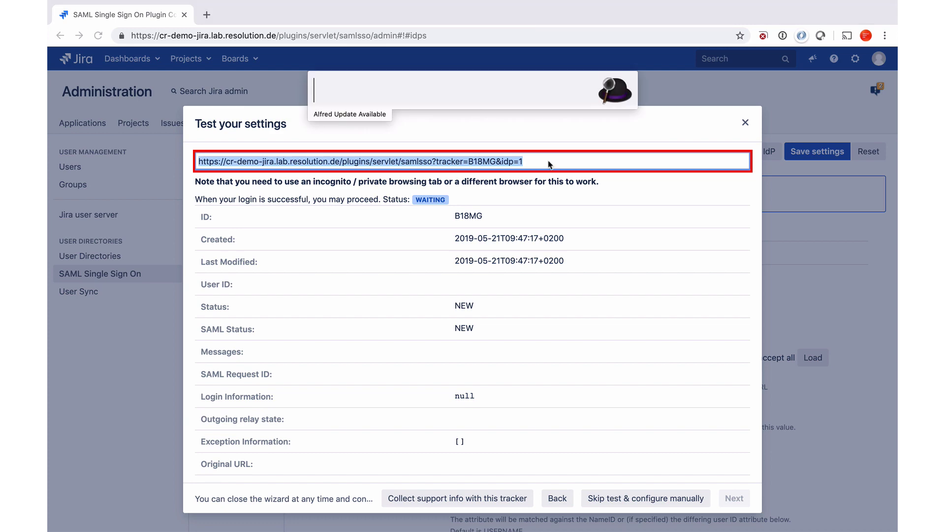
{"action": "type", "text": "ctt"}
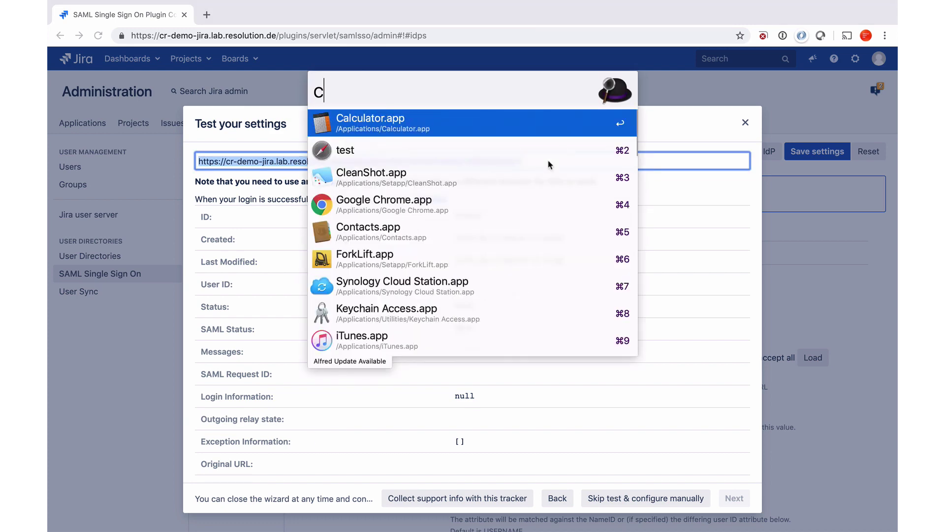
{"action": "type", "text": "r"}
{"action": "key", "text": "Escape"}
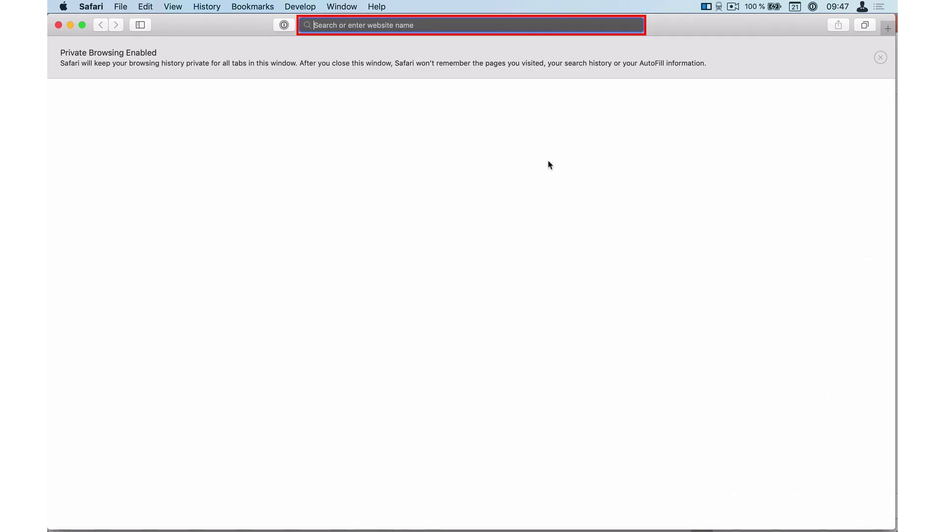
{"action": "key", "text": "super+v"}
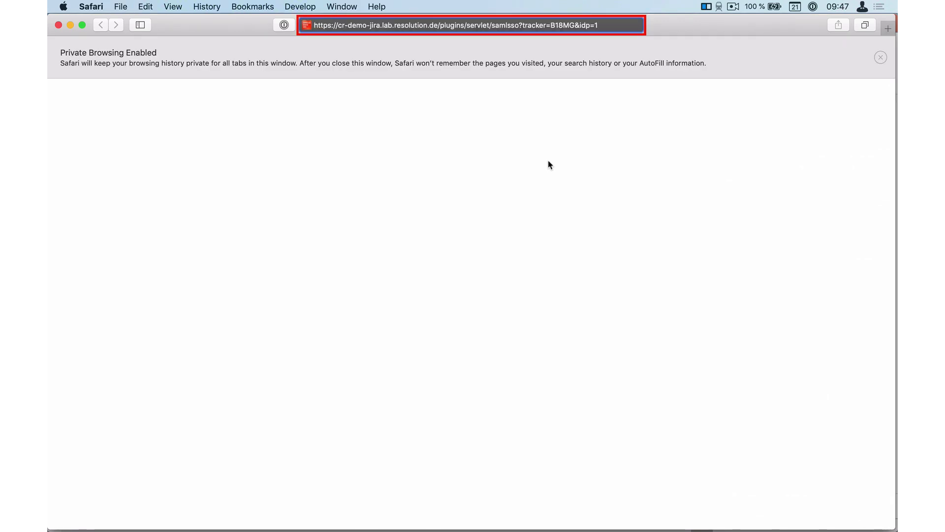
{"action": "key", "text": "Return"}
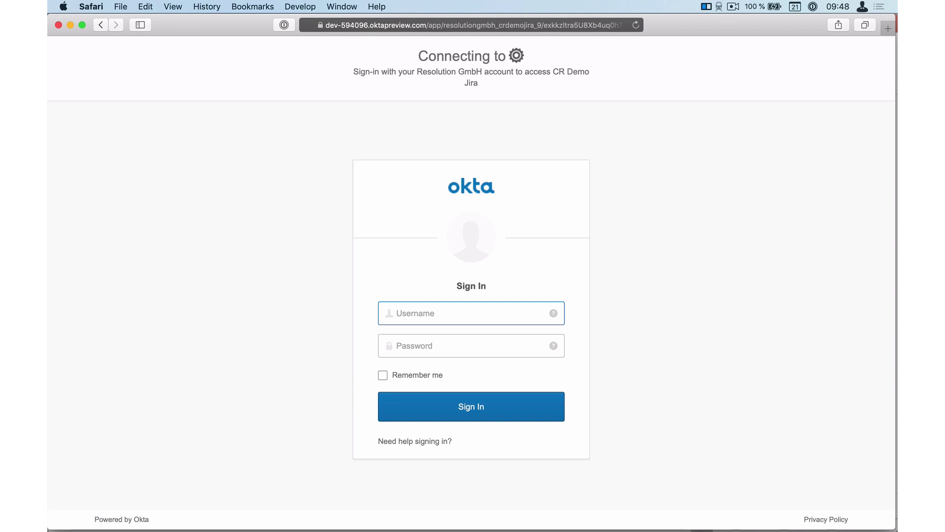
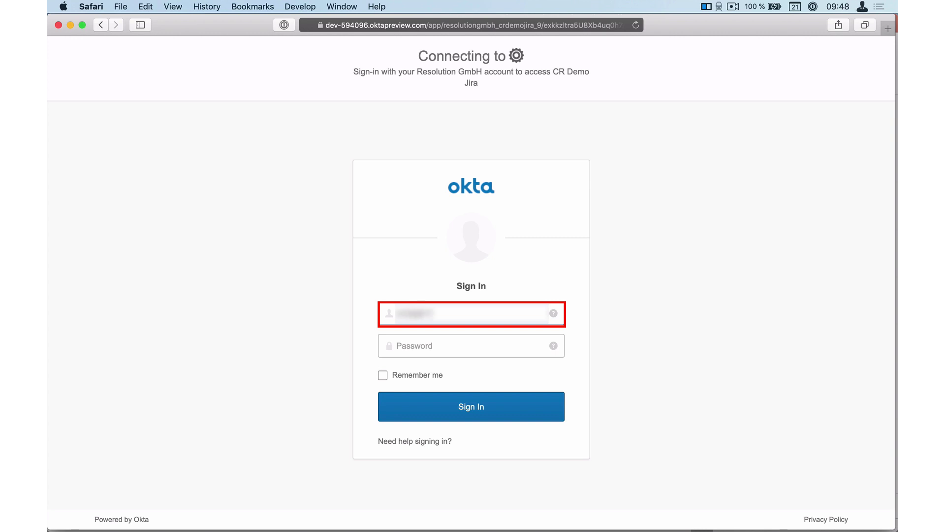
Step: Sign in to Okta with the admin username and account password
{"action": "key", "text": "Tab"}
{"action": "key", "text": "Return"}
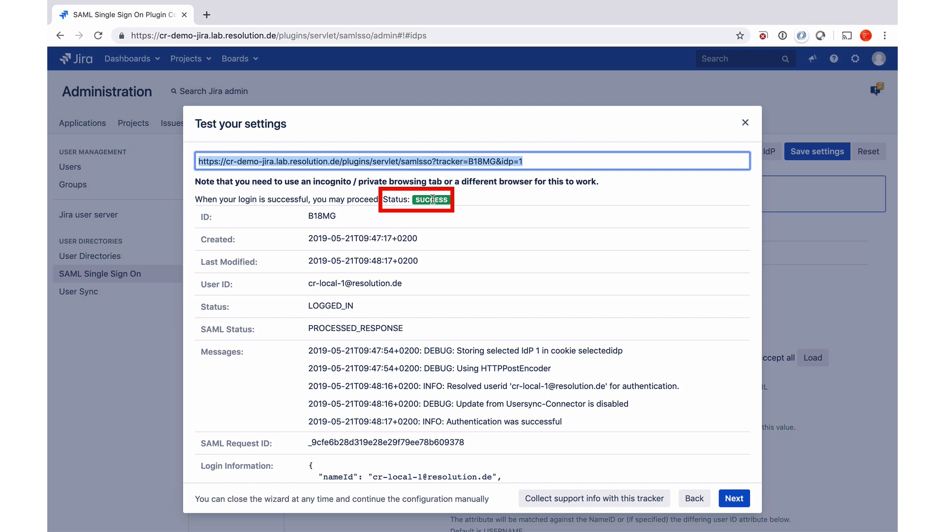
Step: Select the logged-in User ID and review the Login Information and SAML messages
{"action": "left_click", "coordinate": [400, 286]}
{"action": "left_click_drag", "start_coordinate": [400, 286], "coordinate": [307, 284]}
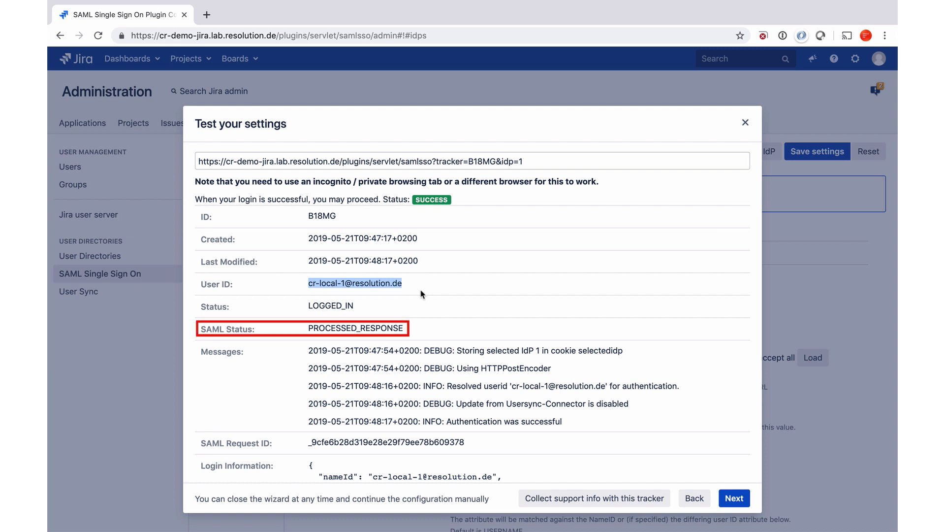
{"action": "scroll", "coordinate": [420, 294], "scroll_direction": "down", "scroll_amount": 5}
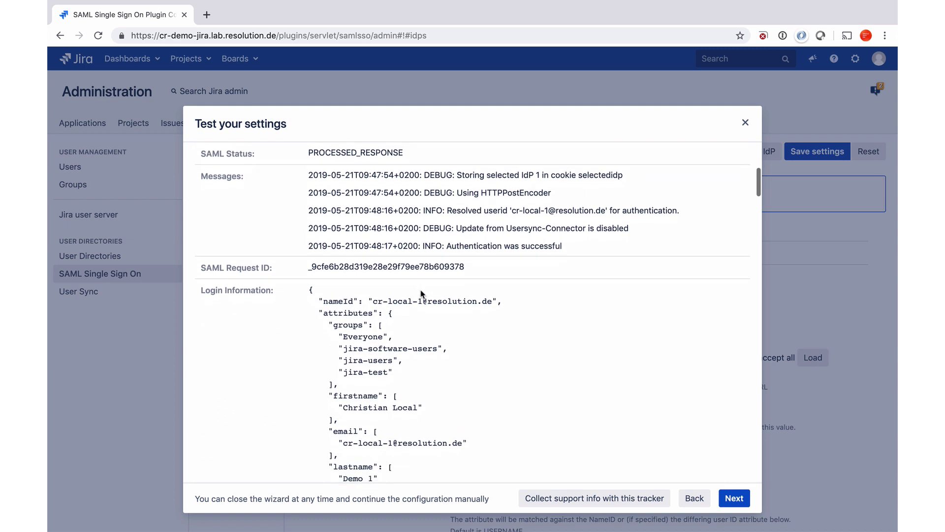
{"action": "scroll", "coordinate": [421, 291], "scroll_direction": "down", "scroll_amount": 3}
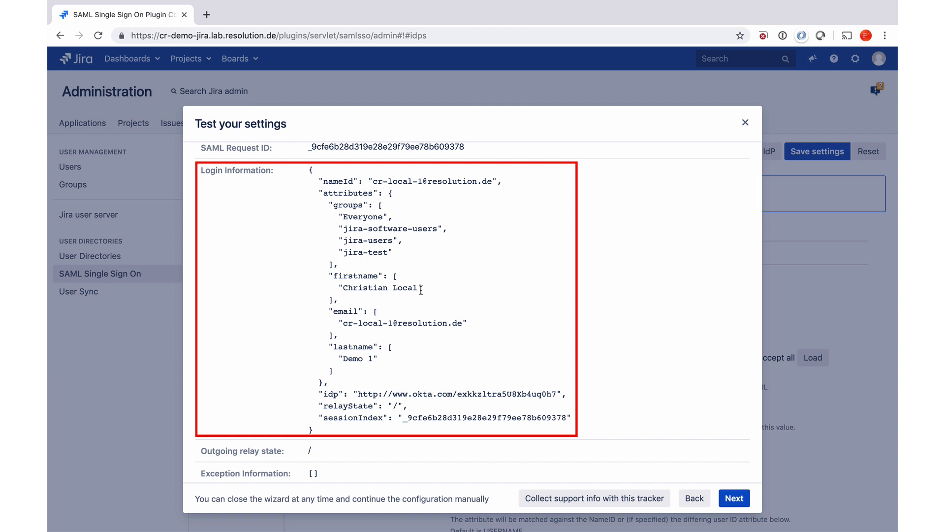
{"action": "scroll", "coordinate": [421, 290], "scroll_direction": "down", "scroll_amount": 5}
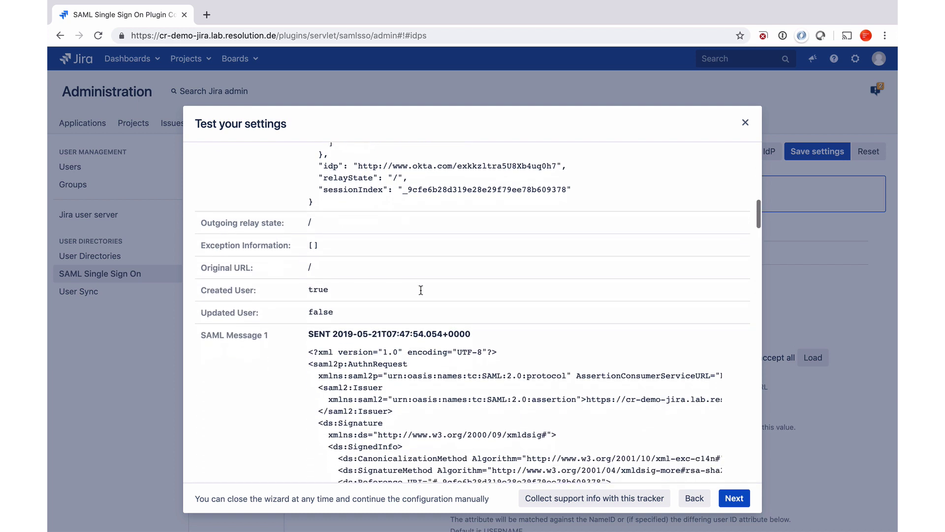
{"action": "scroll", "coordinate": [421, 290], "scroll_direction": "down", "scroll_amount": 1}
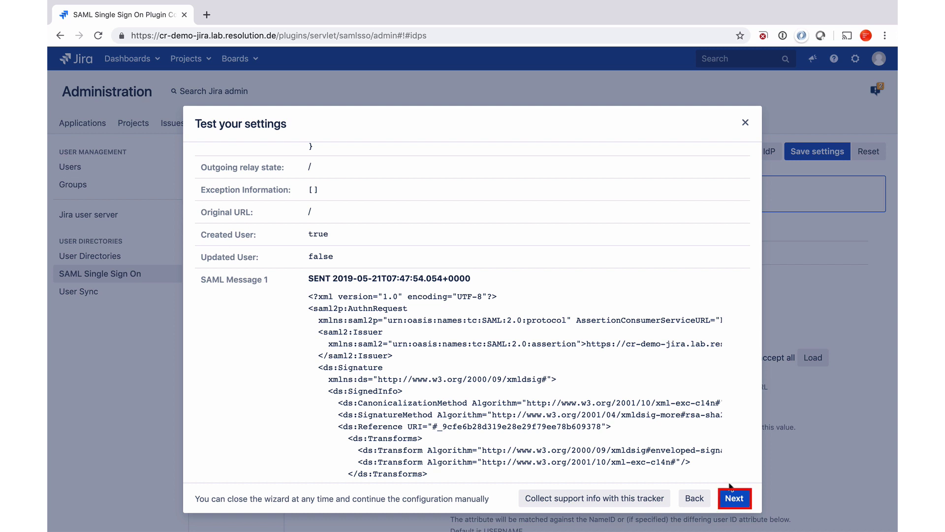
Step: Advance to Redirection Options and check Enable SSO Redirect
{"action": "left_click", "coordinate": [735, 500]}
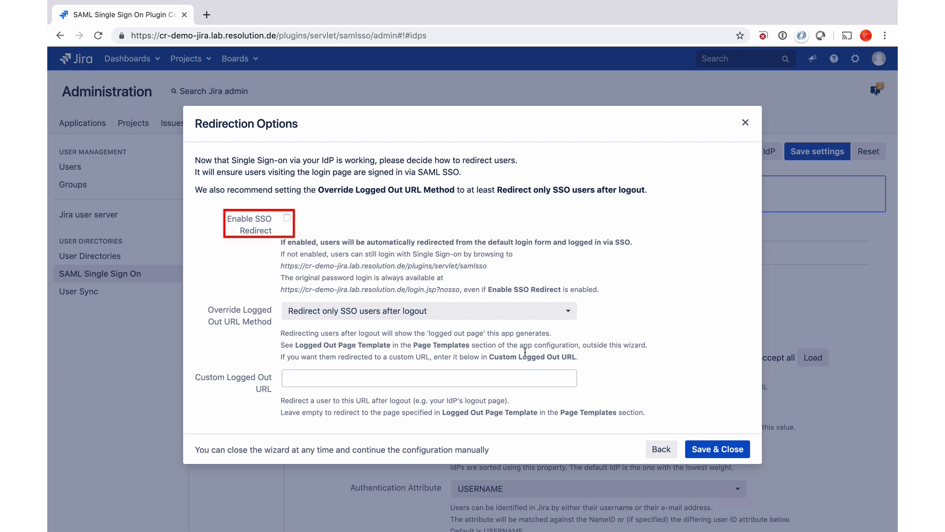
{"action": "left_click", "coordinate": [287, 218]}
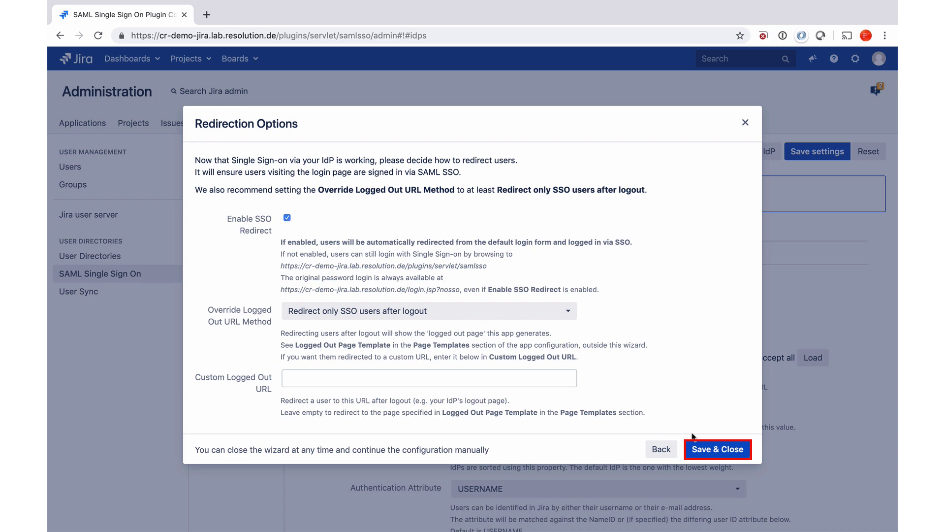
Step: Save & Close the wizard, confirming the Save successful notification
{"action": "left_click", "coordinate": [703, 447]}
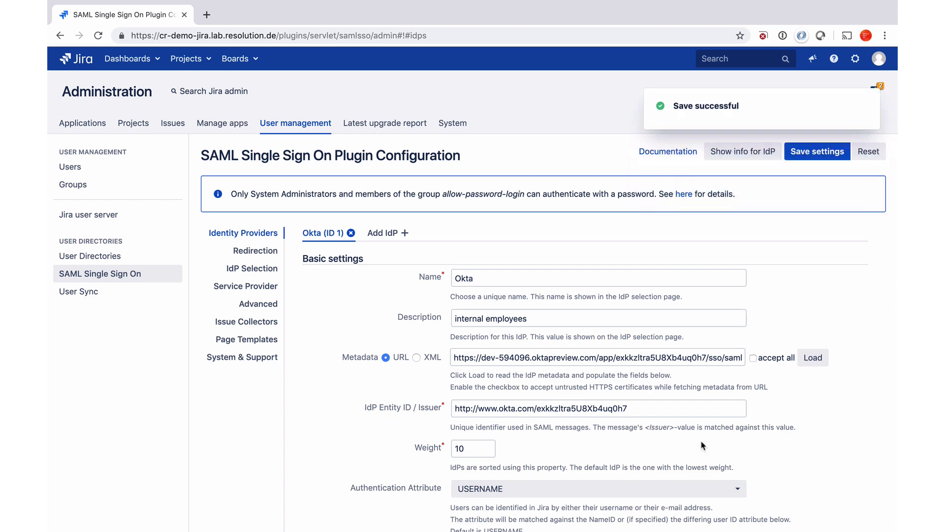